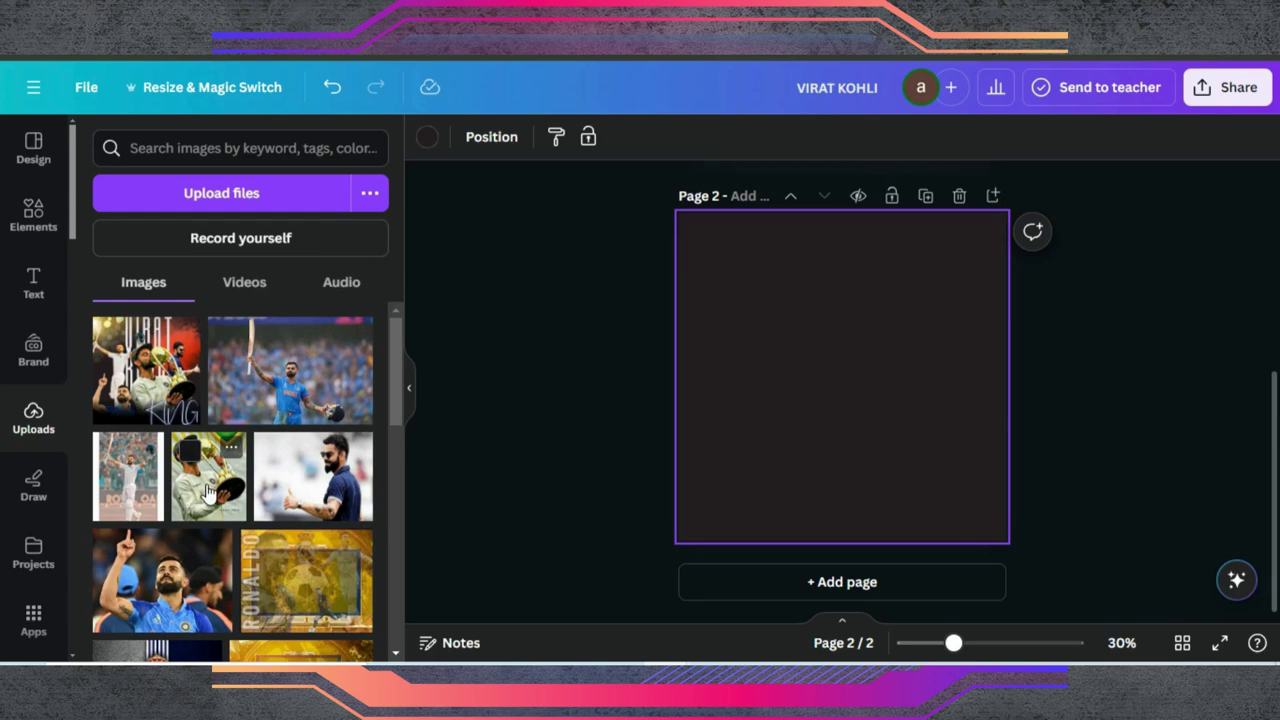
Step: Copy the cut-out of the player kissing the trophy from page 1 and paste it onto page 2
{"action": "scroll", "coordinate": [545, 435], "scroll_direction": "up", "scroll_amount": 2}
{"action": "scroll", "coordinate": [541, 422], "scroll_direction": "up", "scroll_amount": 4}
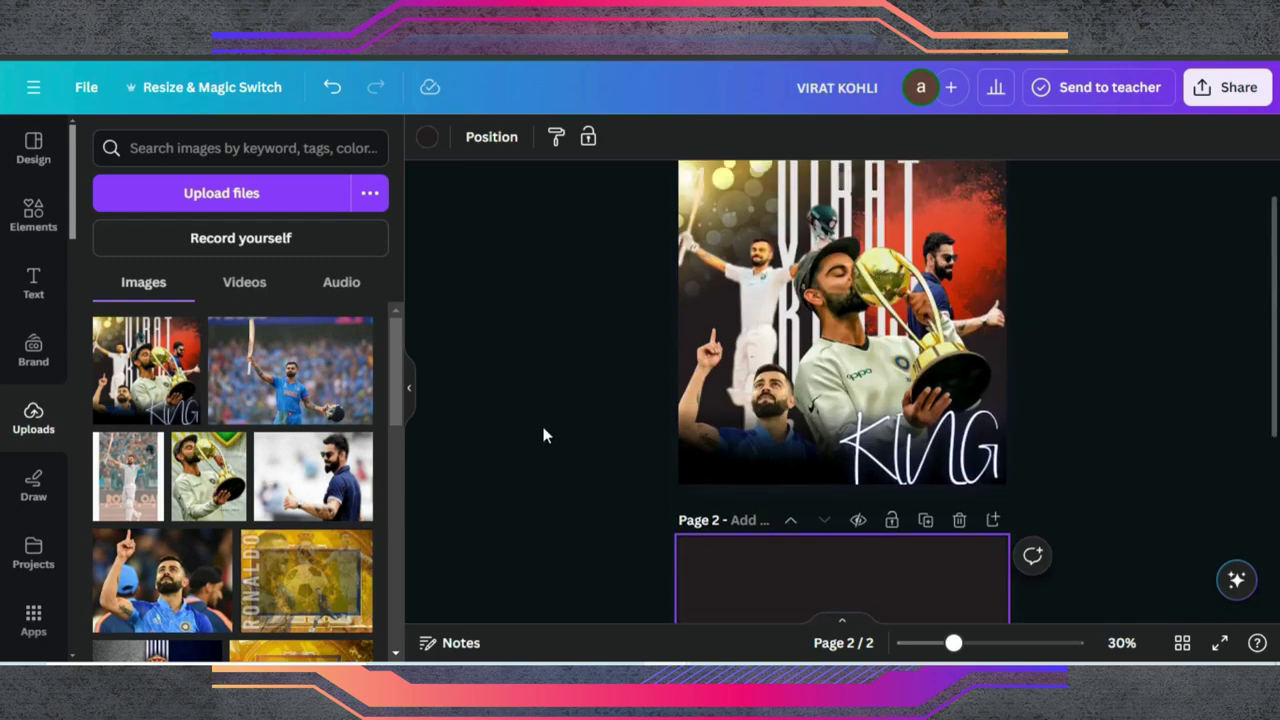
{"action": "left_click", "coordinate": [846, 302]}
{"action": "left_click", "coordinate": [846, 302]}
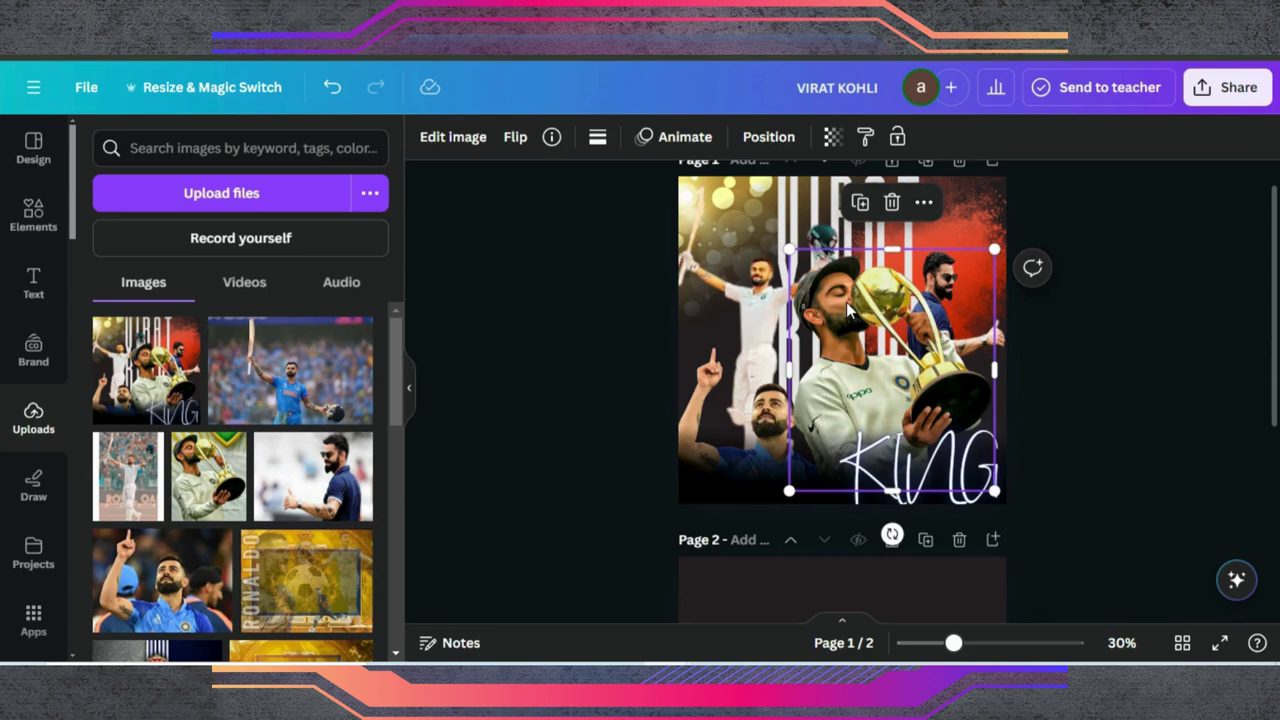
{"action": "right_click", "coordinate": [846, 302]}
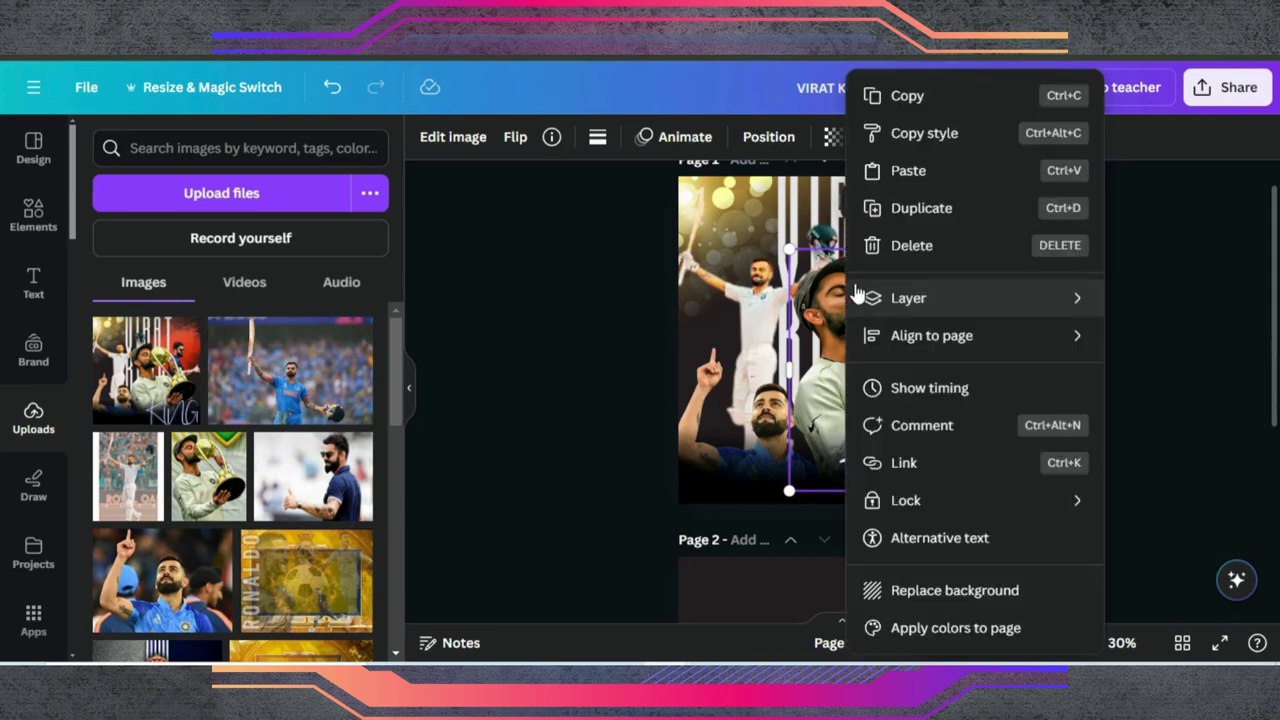
{"action": "left_click", "coordinate": [923, 92]}
{"action": "scroll", "coordinate": [817, 521], "scroll_direction": "down", "scroll_amount": 3}
{"action": "left_click", "coordinate": [818, 523]}
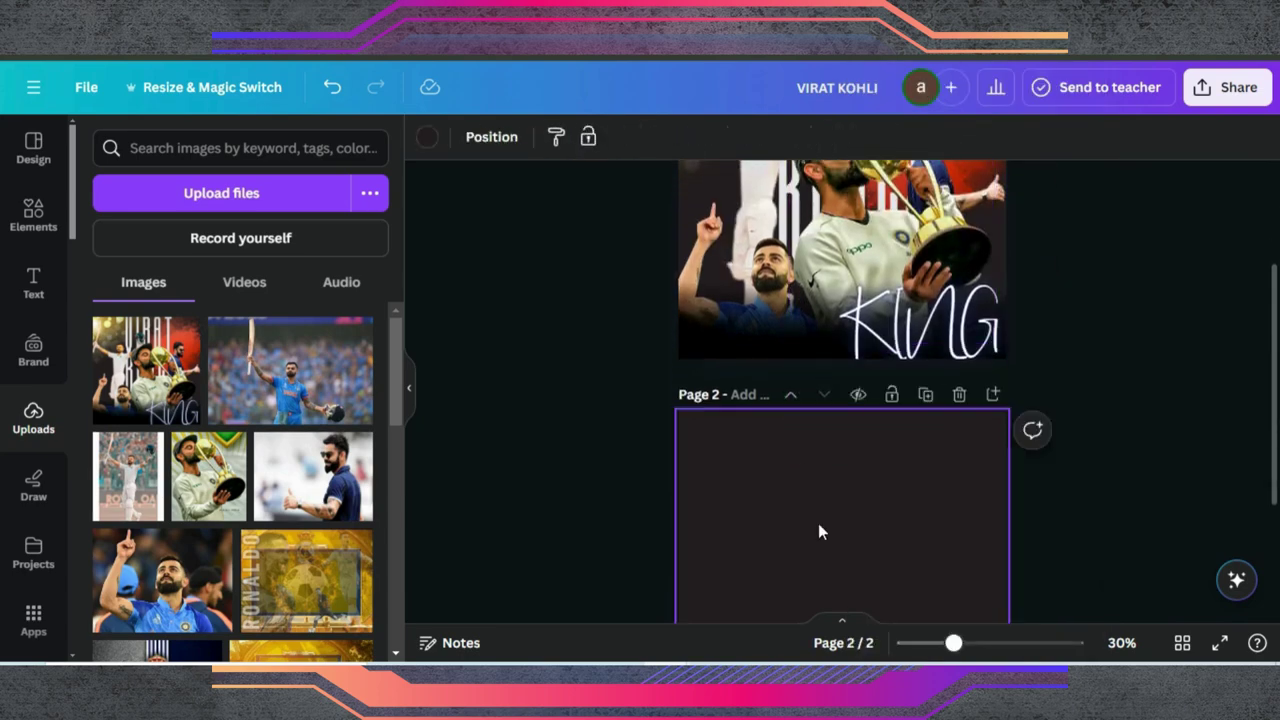
{"action": "key", "text": "ctrl+v"}
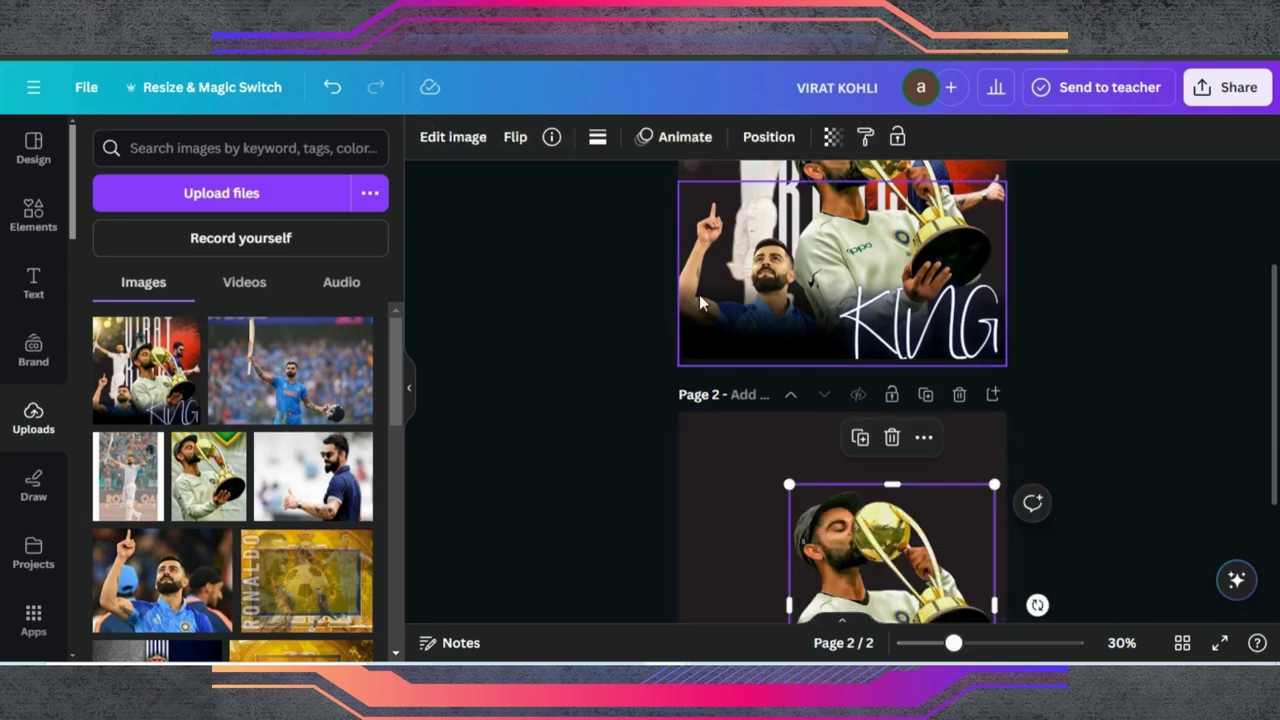
Step: With the layer list shown, copy page 1's cut-out of the blue-jersey player pointing upward onto page 2
{"action": "left_click", "coordinate": [765, 140]}
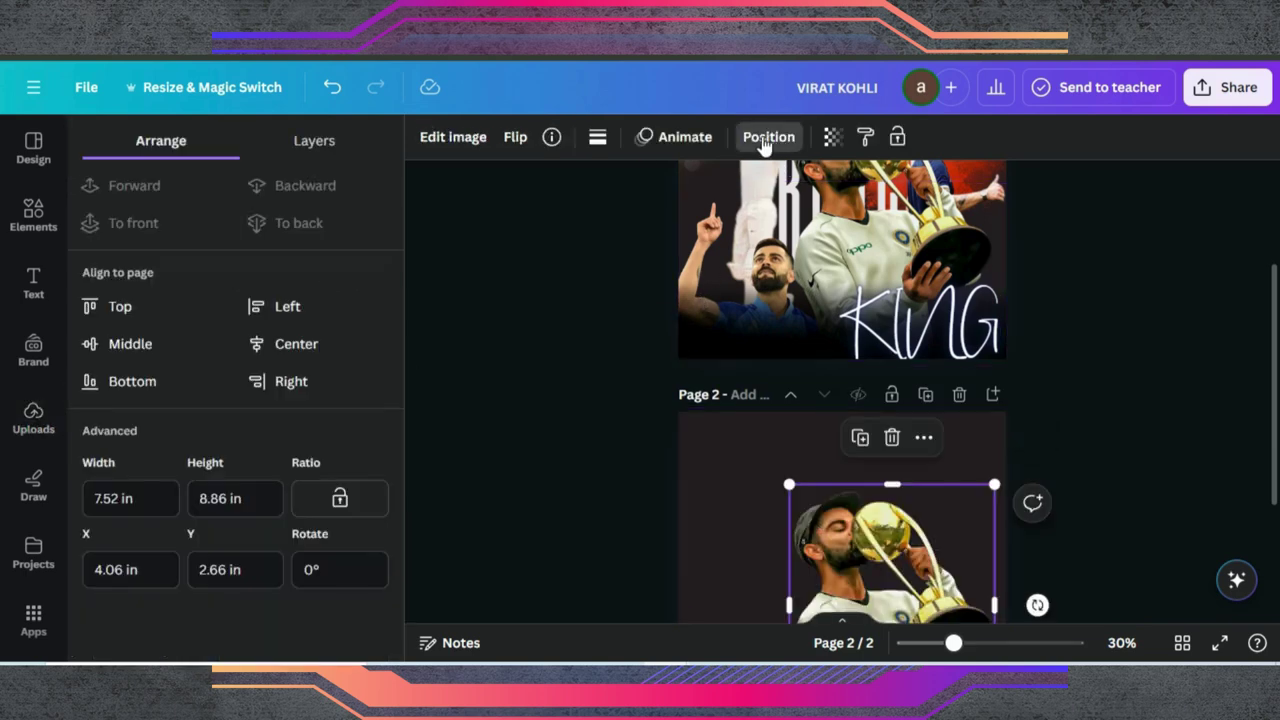
{"action": "left_click", "coordinate": [314, 140]}
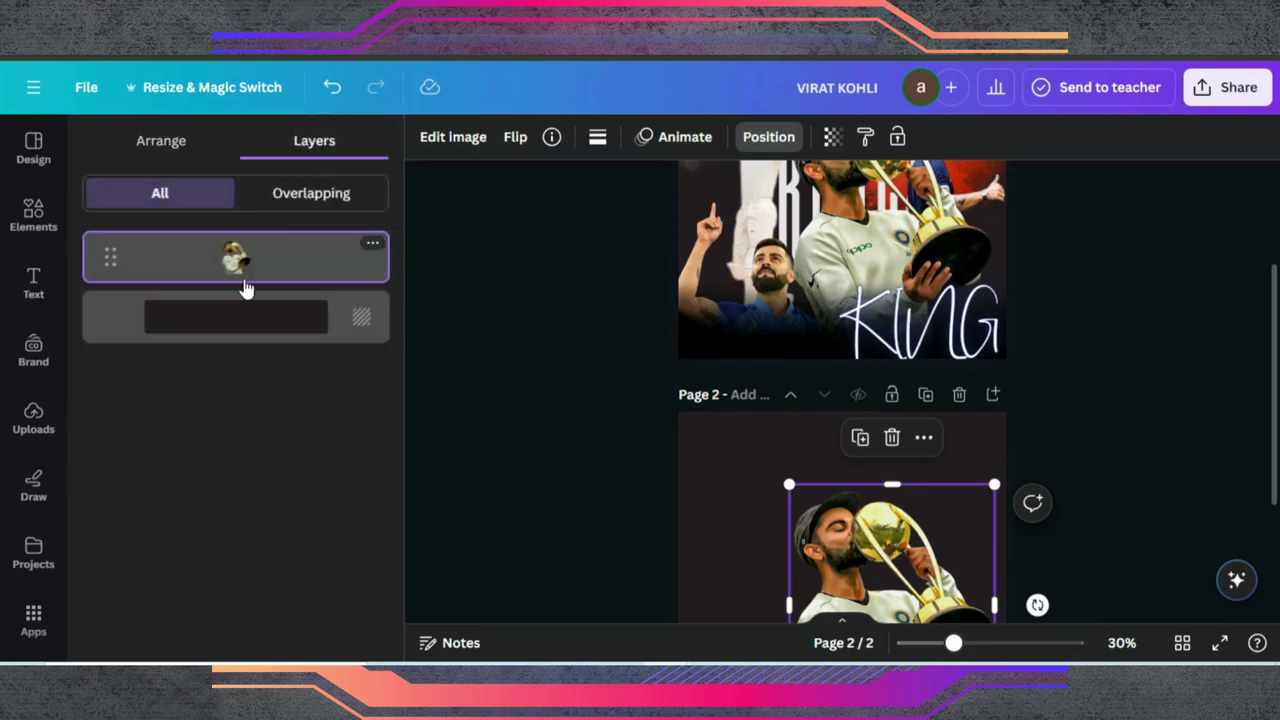
{"action": "left_click", "coordinate": [741, 221]}
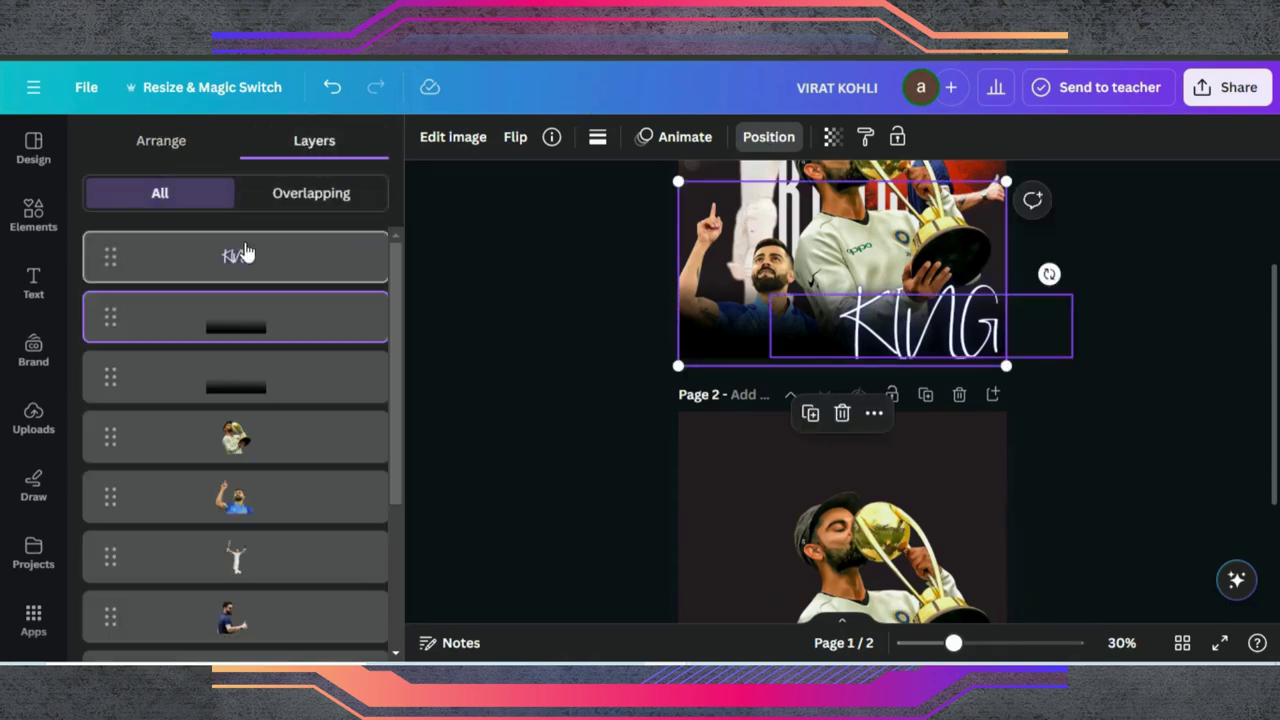
{"action": "left_click", "coordinate": [230, 505]}
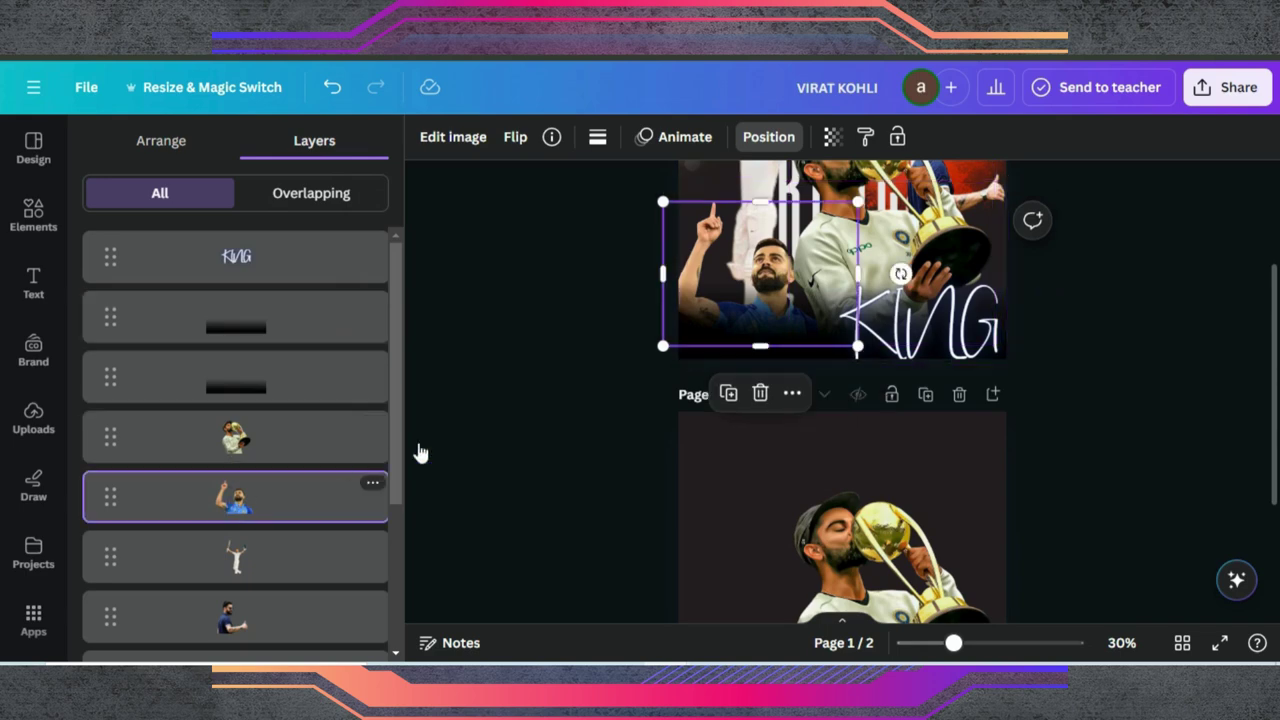
{"action": "left_click", "coordinate": [735, 530]}
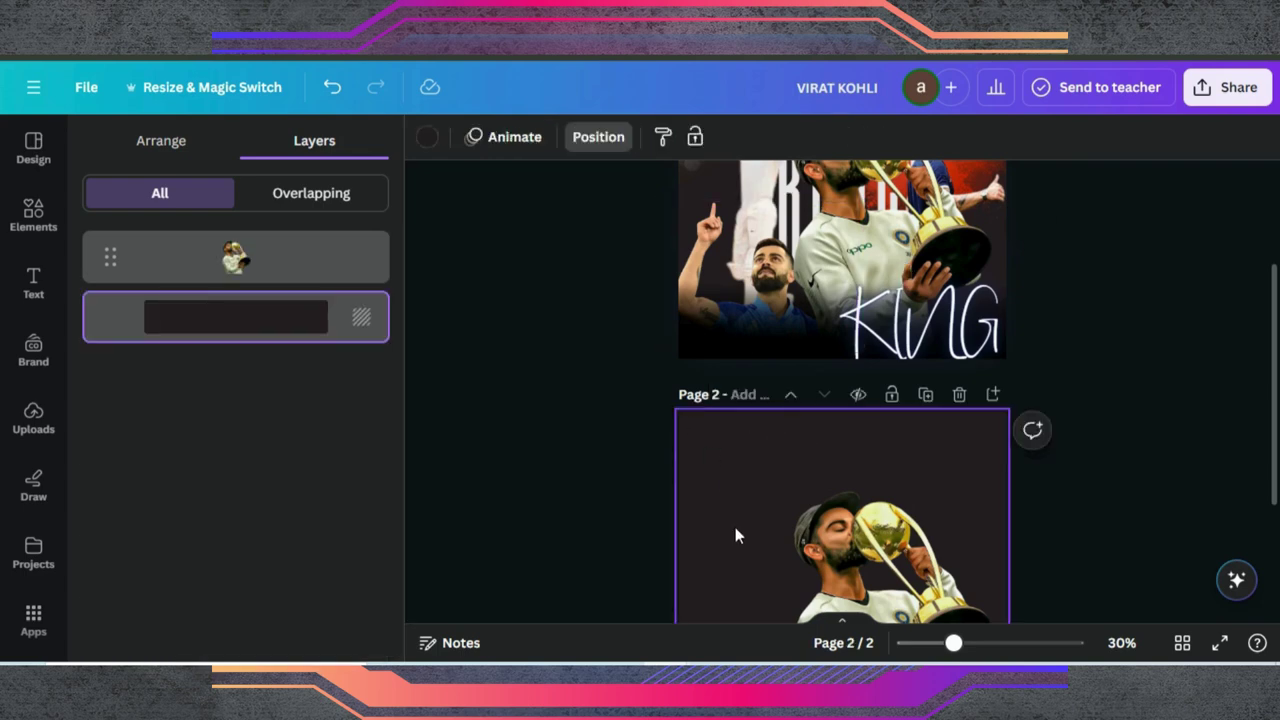
{"action": "key", "text": "ctrl+v"}
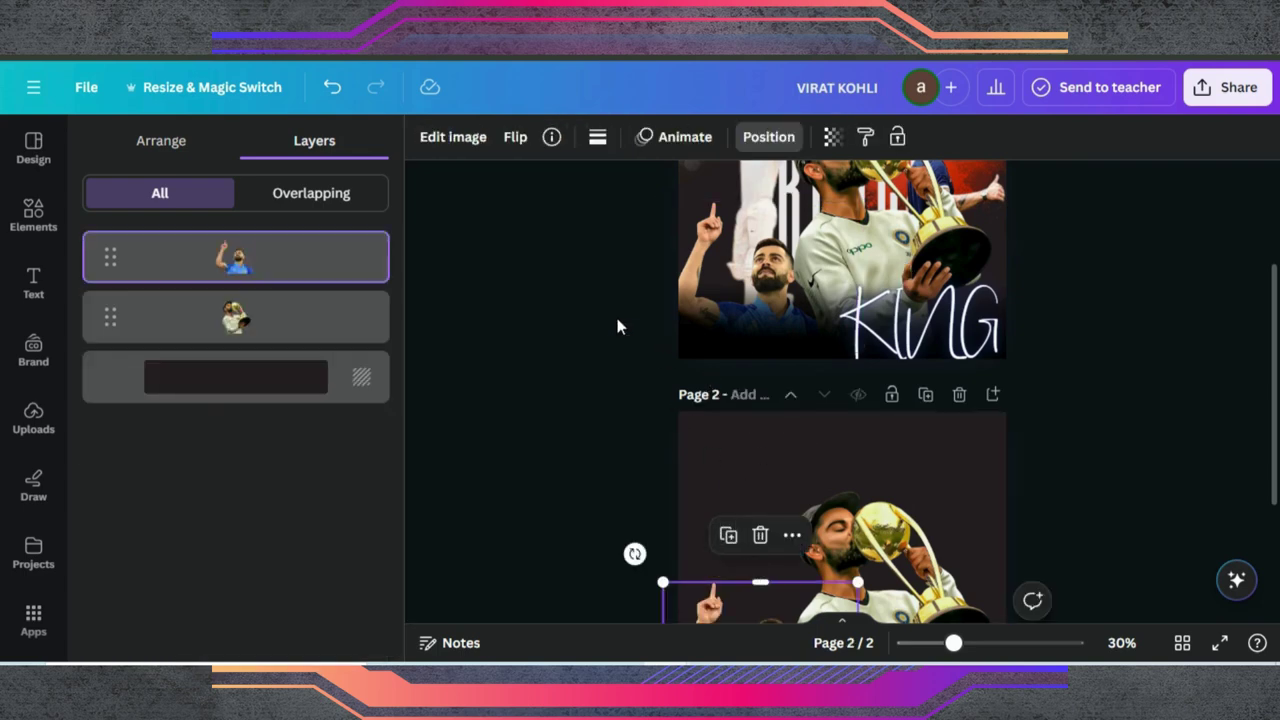
Step: Copy page 1's cut-out of the batsman in whites with raised arms and paste it onto page 2
{"action": "left_click", "coordinate": [804, 238]}
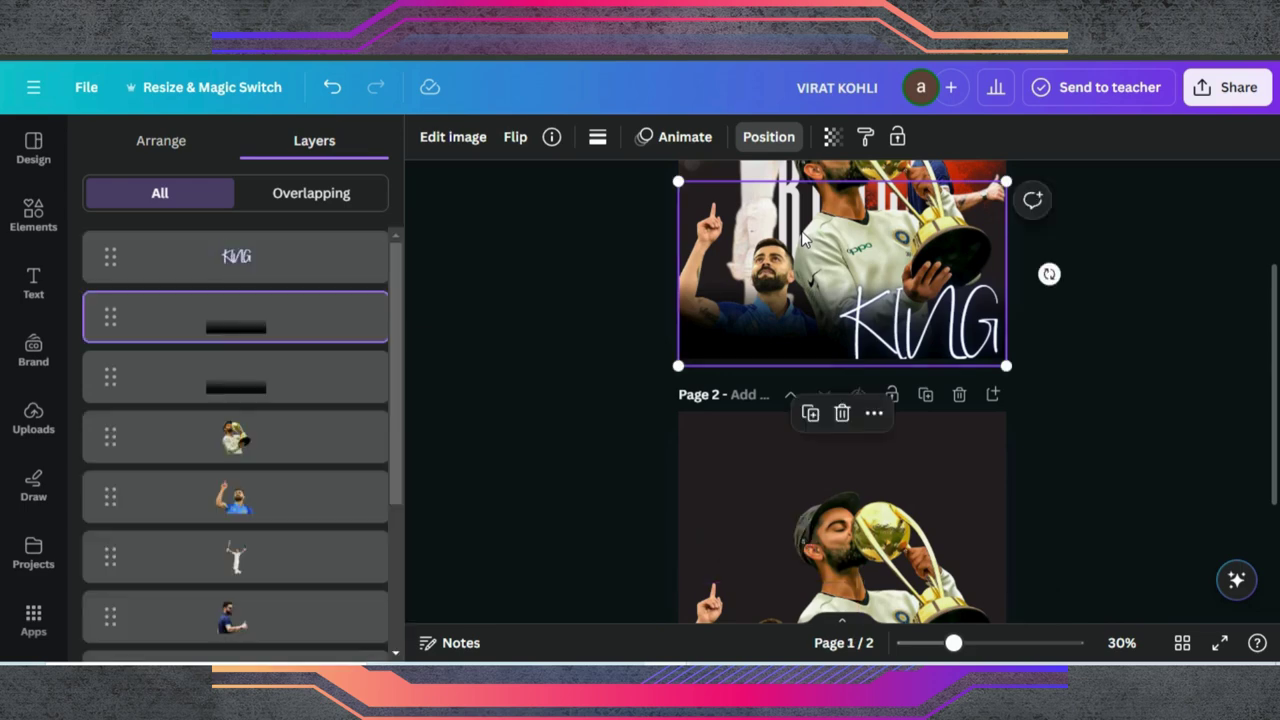
{"action": "left_click", "coordinate": [252, 562]}
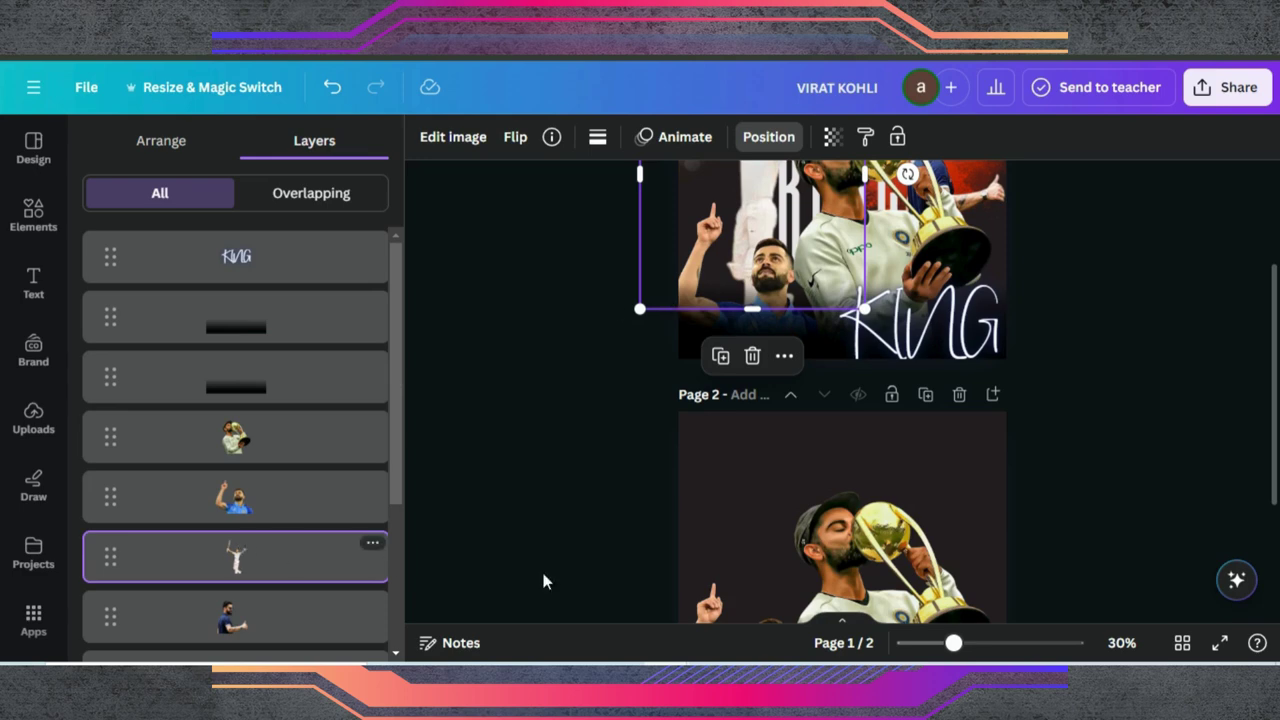
{"action": "scroll", "coordinate": [798, 457], "scroll_direction": "down", "scroll_amount": 2}
{"action": "left_click", "coordinate": [761, 321]}
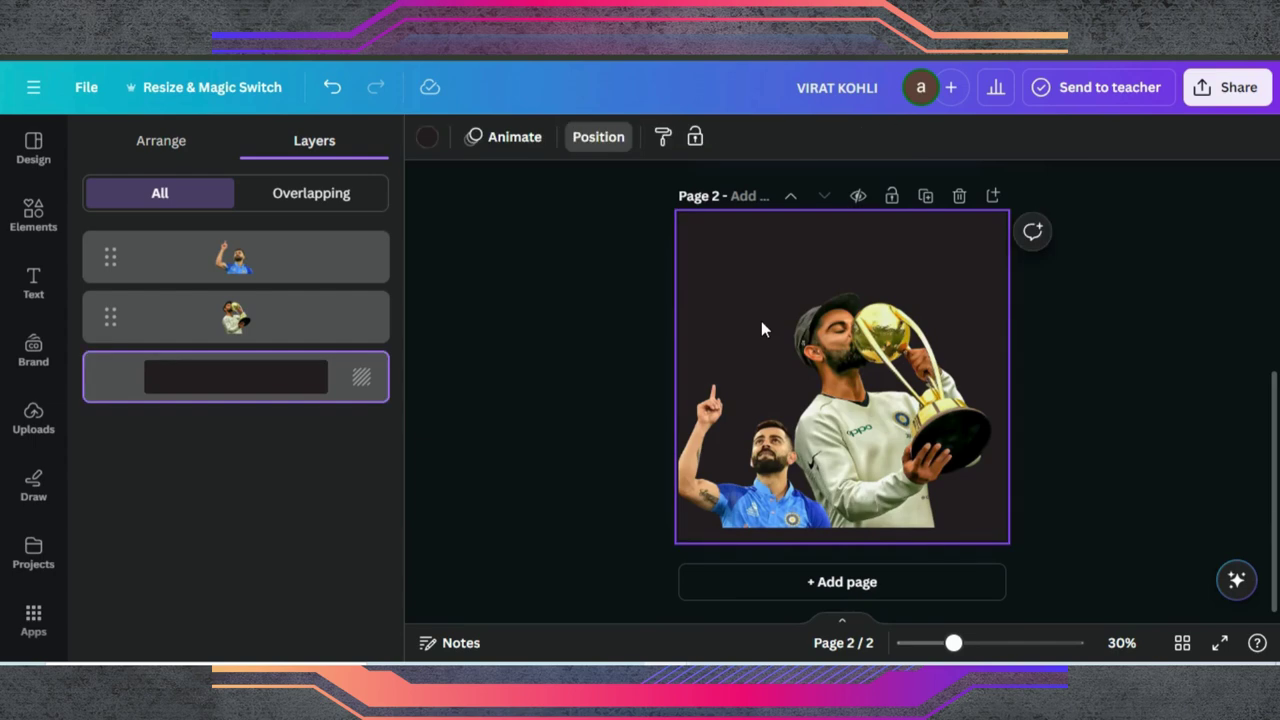
{"action": "key", "text": "ctrl+v"}
Step: Copy page 1's cut-out of the man in the navy polo and sunglasses and paste it onto page 2
{"action": "scroll", "coordinate": [696, 269], "scroll_direction": "up", "scroll_amount": 3}
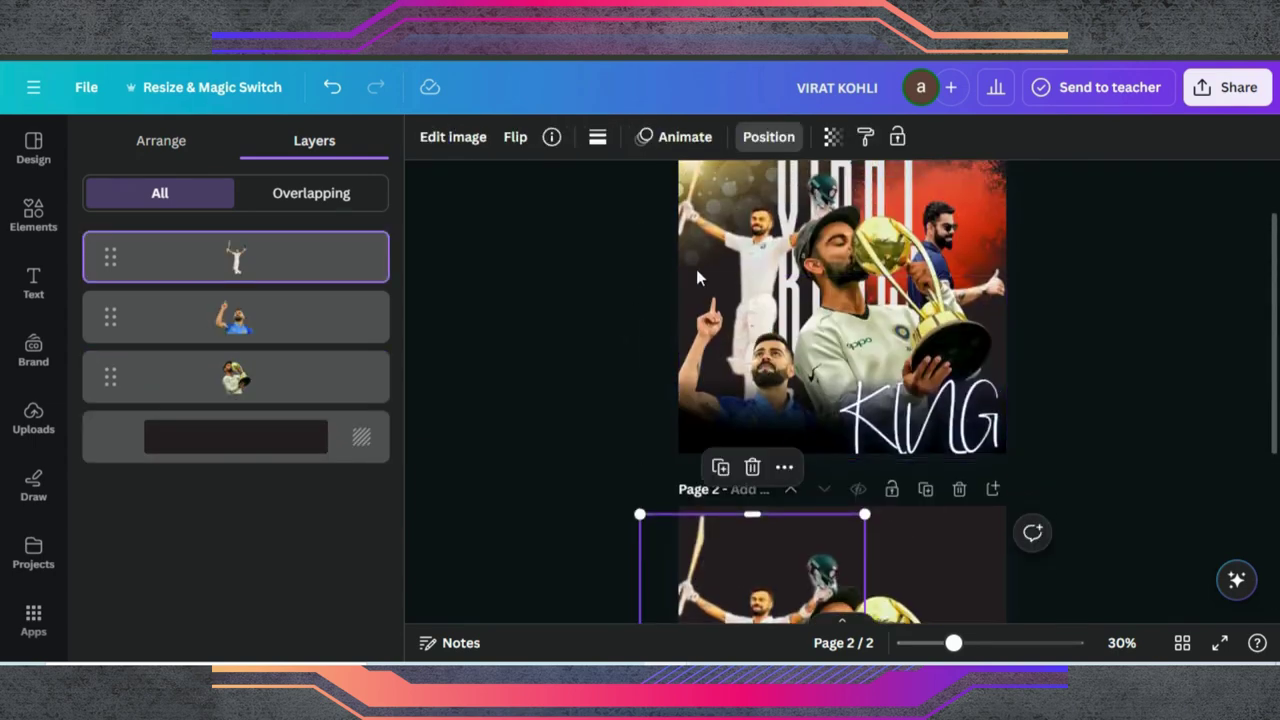
{"action": "left_click", "coordinate": [964, 229]}
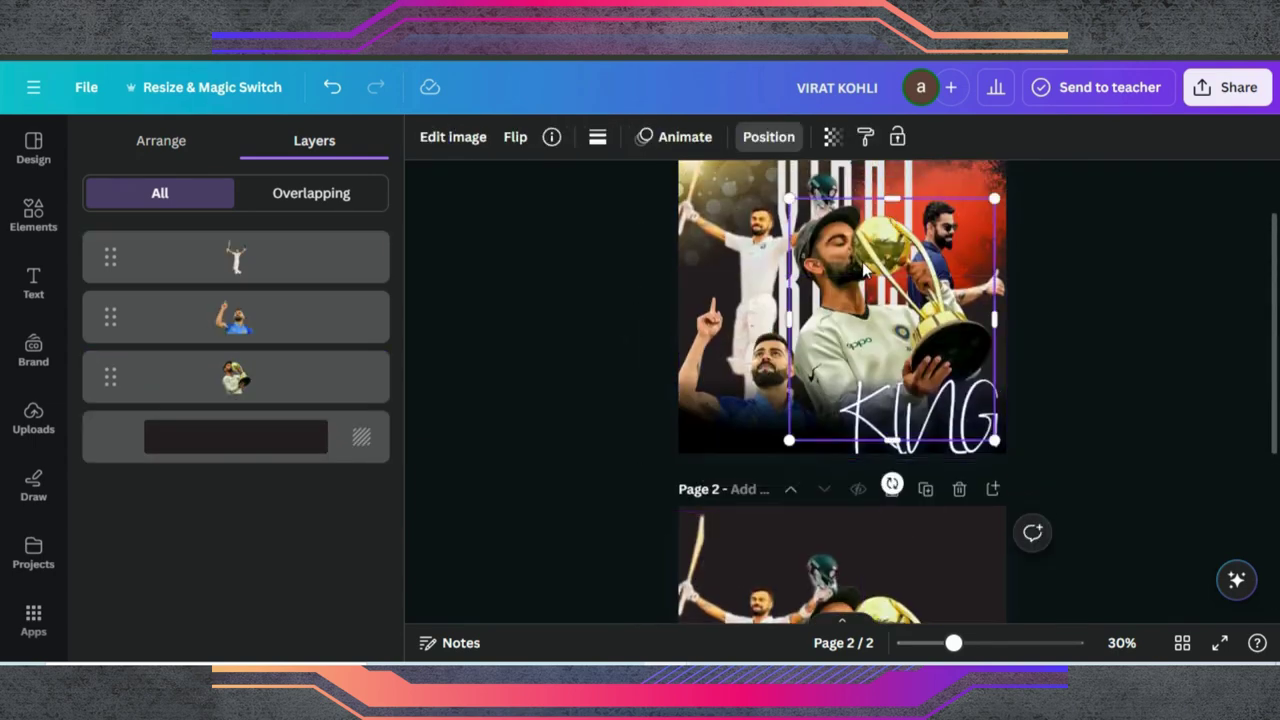
{"action": "left_click", "coordinate": [240, 628]}
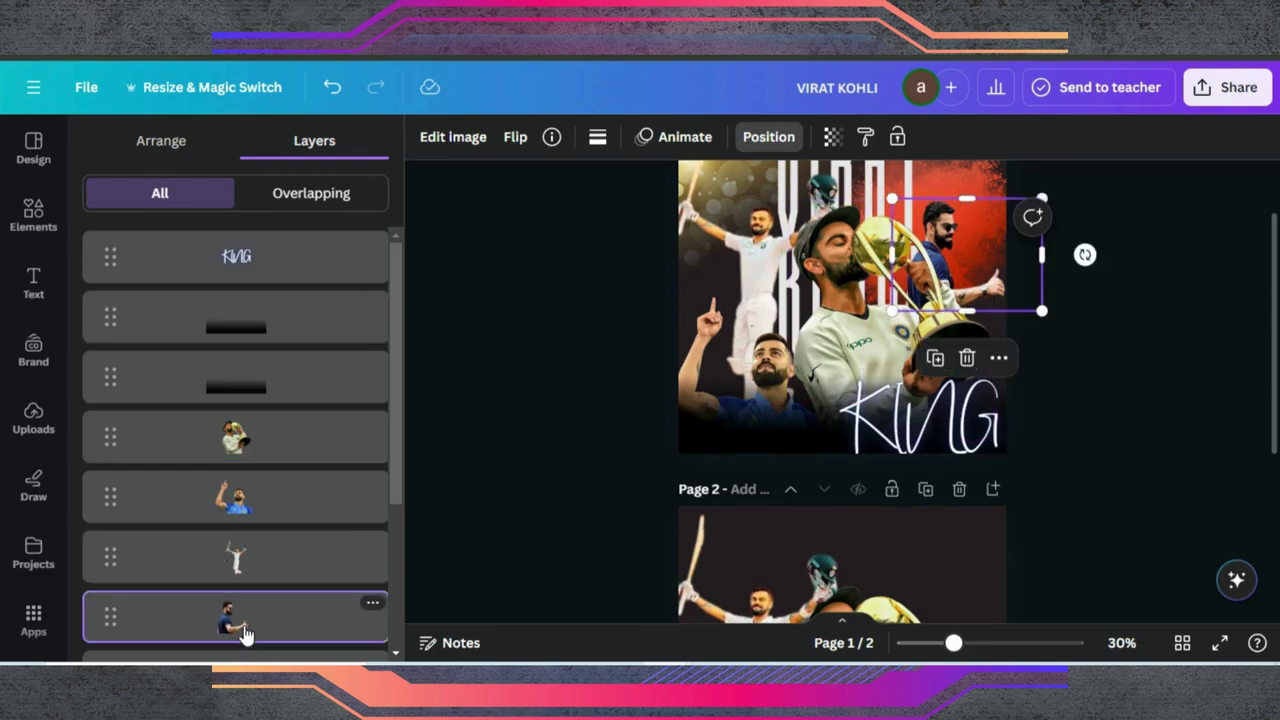
{"action": "scroll", "coordinate": [611, 462], "scroll_direction": "up", "scroll_amount": 2}
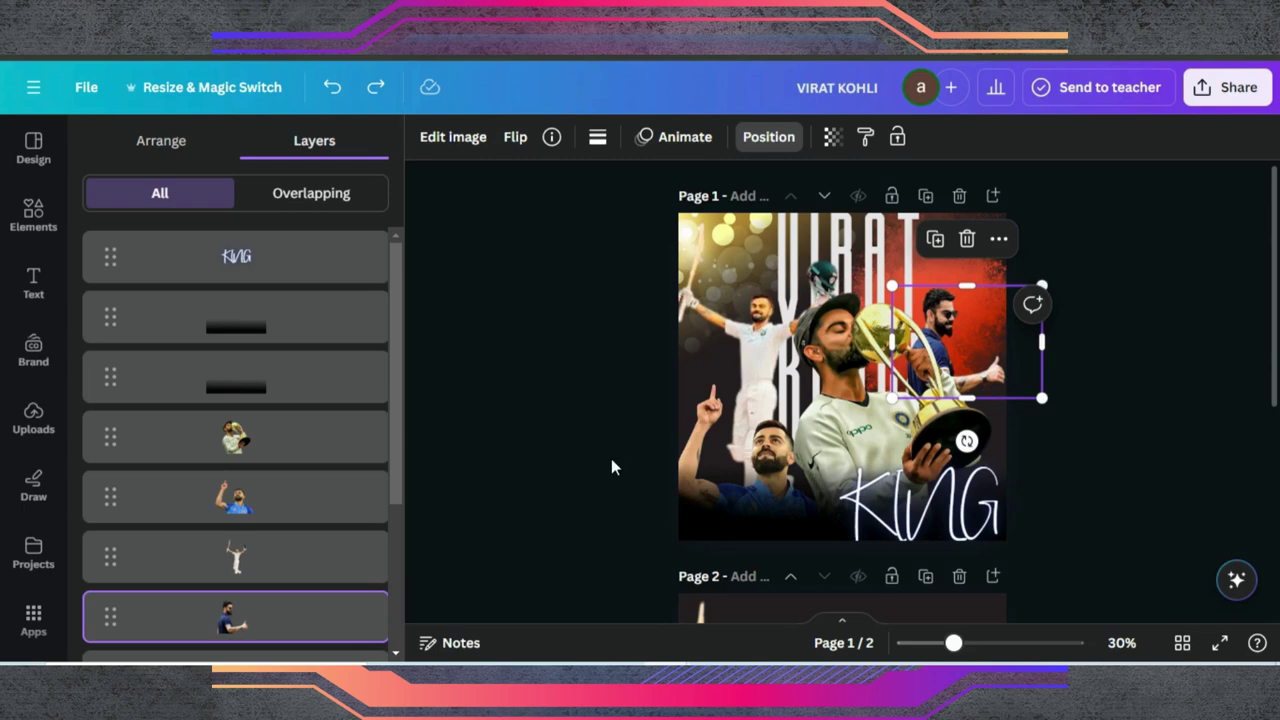
{"action": "scroll", "coordinate": [800, 430], "scroll_direction": "down", "scroll_amount": 4}
{"action": "left_click", "coordinate": [934, 311]}
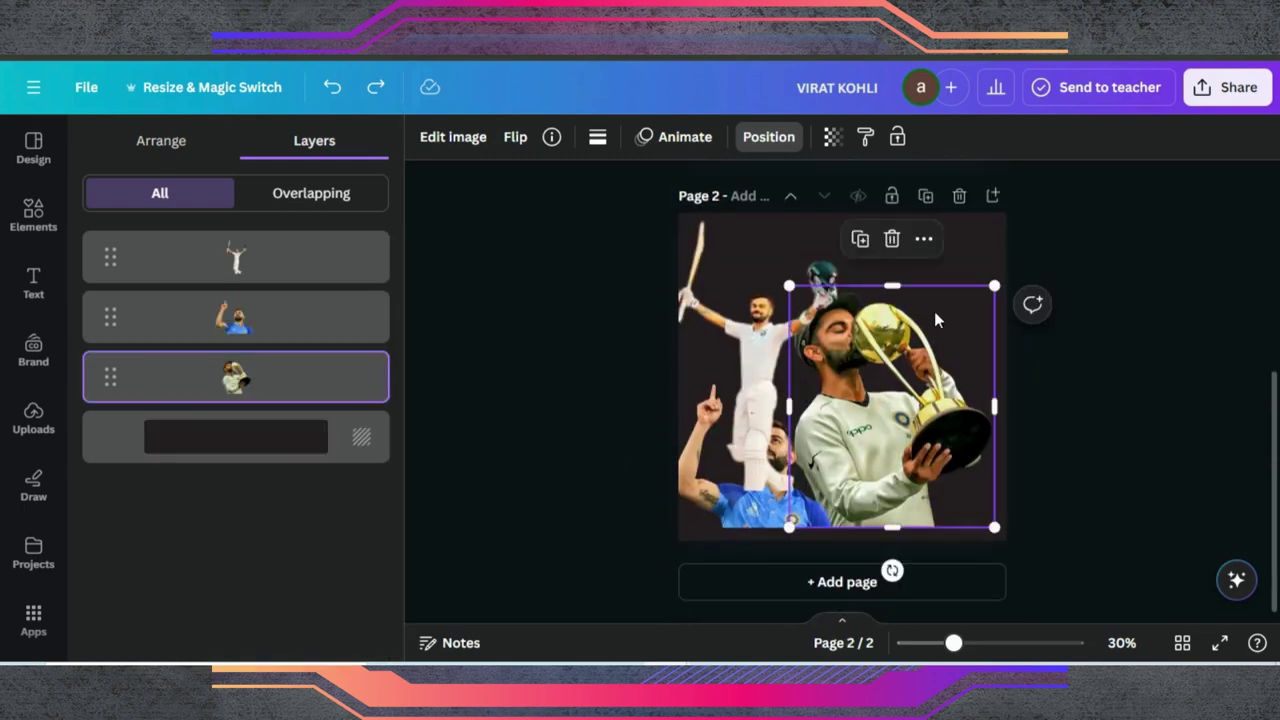
{"action": "key", "text": "ctrl+v"}
Step: Reorder page 2's layers so the batsman sits behind the trophy figure and the navy-polo man sits just above the background
{"action": "scroll", "coordinate": [934, 311], "scroll_direction": "up", "scroll_amount": 3}
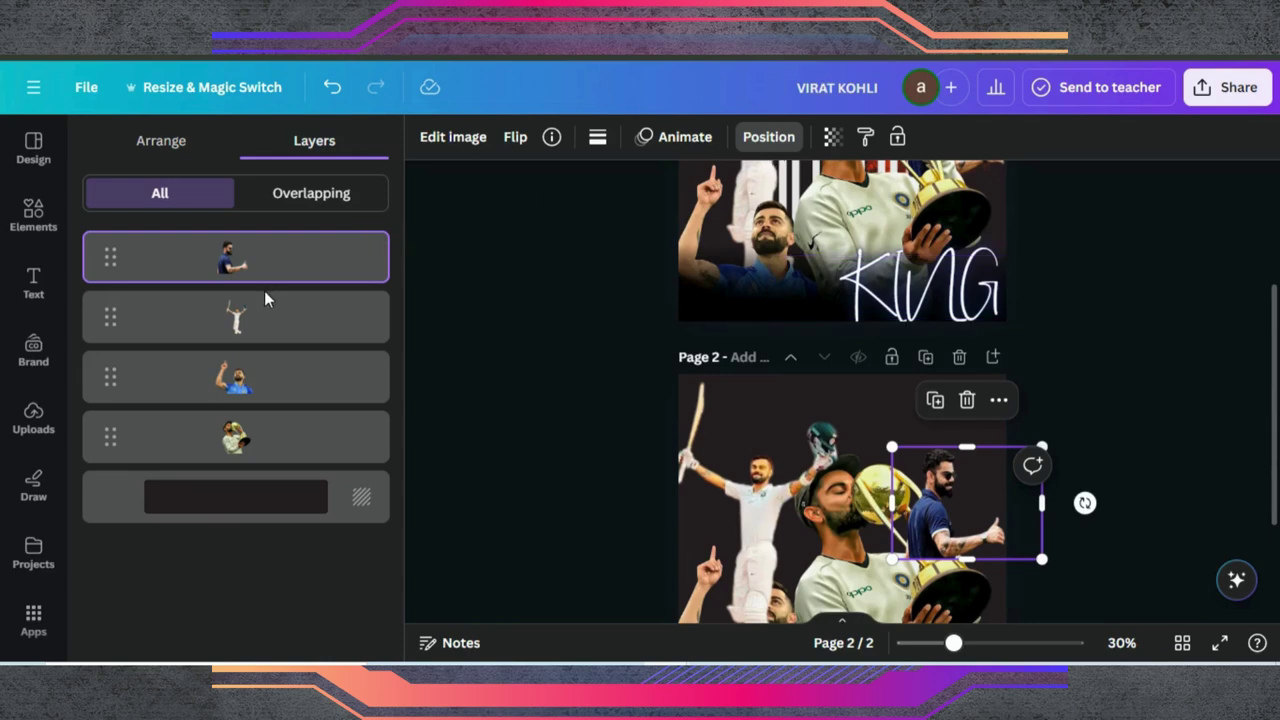
{"action": "left_click_drag", "start_coordinate": [260, 330], "coordinate": [234, 434]}
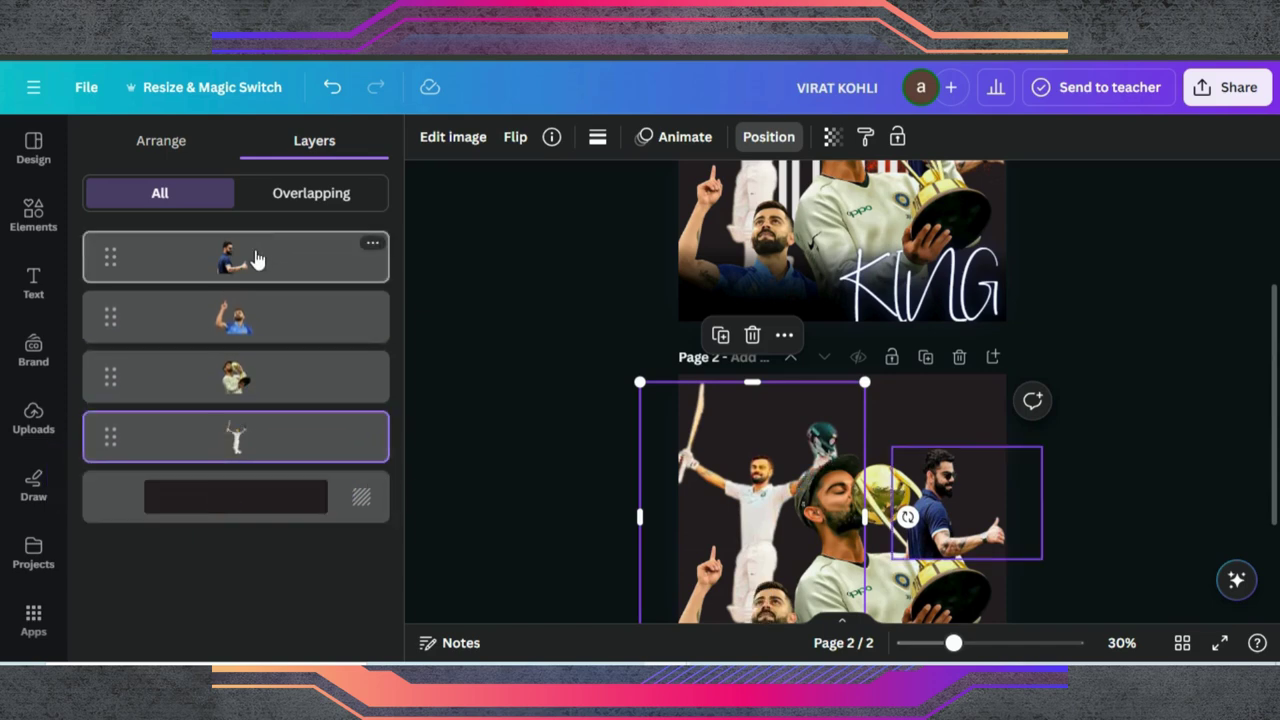
{"action": "left_click_drag", "start_coordinate": [256, 259], "coordinate": [245, 443]}
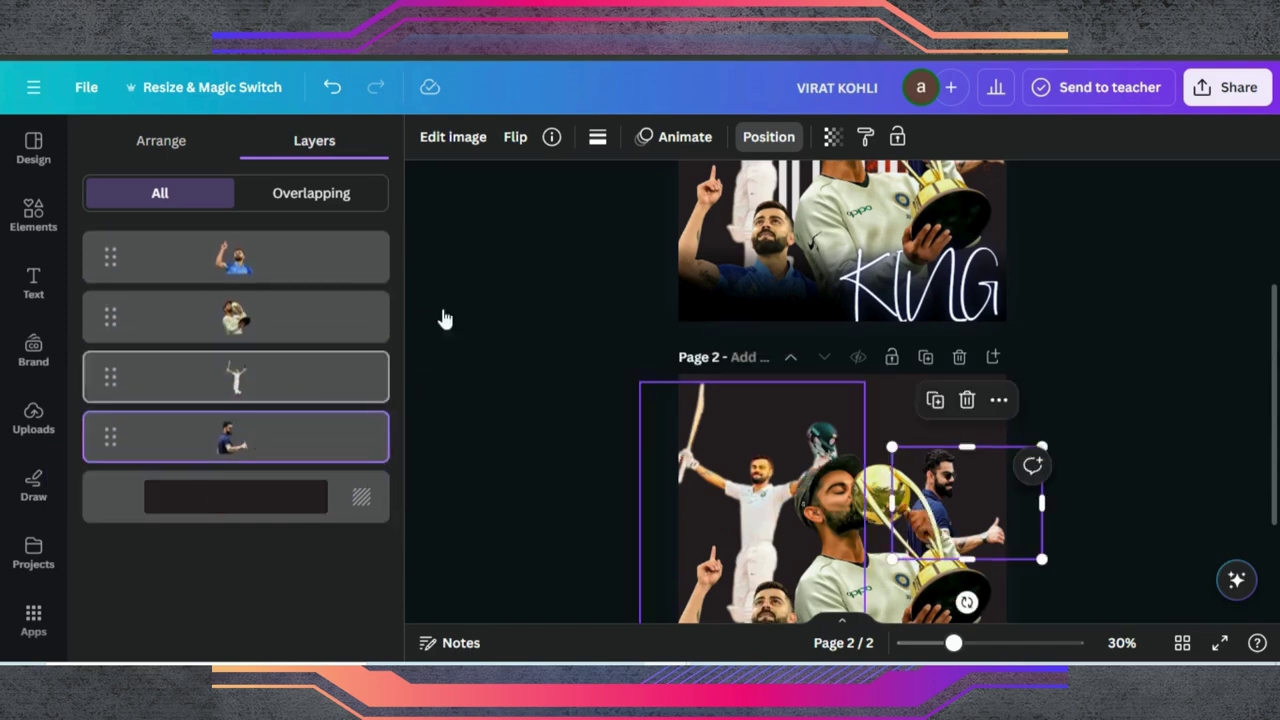
{"action": "scroll", "coordinate": [551, 303], "scroll_direction": "down", "scroll_amount": 3}
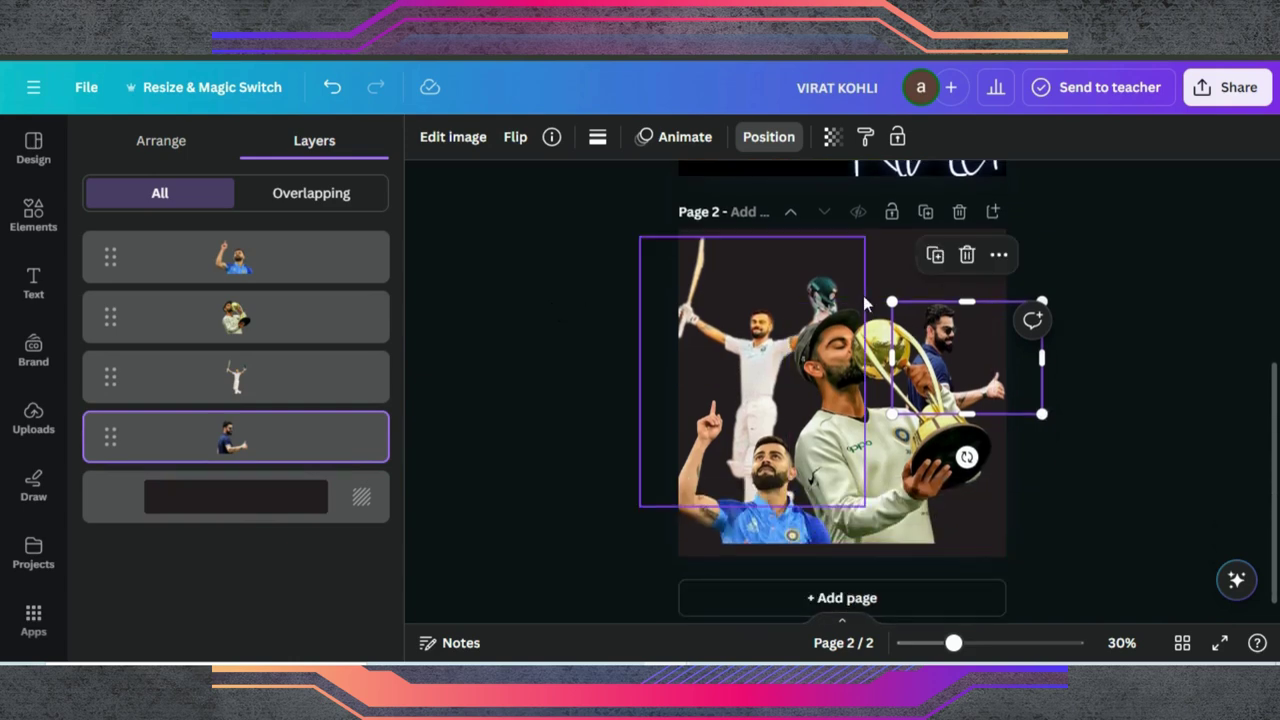
Step: Add the golden bokeh light graphic from the recently used elements and place it in page 2's upper-left corner
{"action": "scroll", "coordinate": [863, 294], "scroll_direction": "up", "scroll_amount": 5}
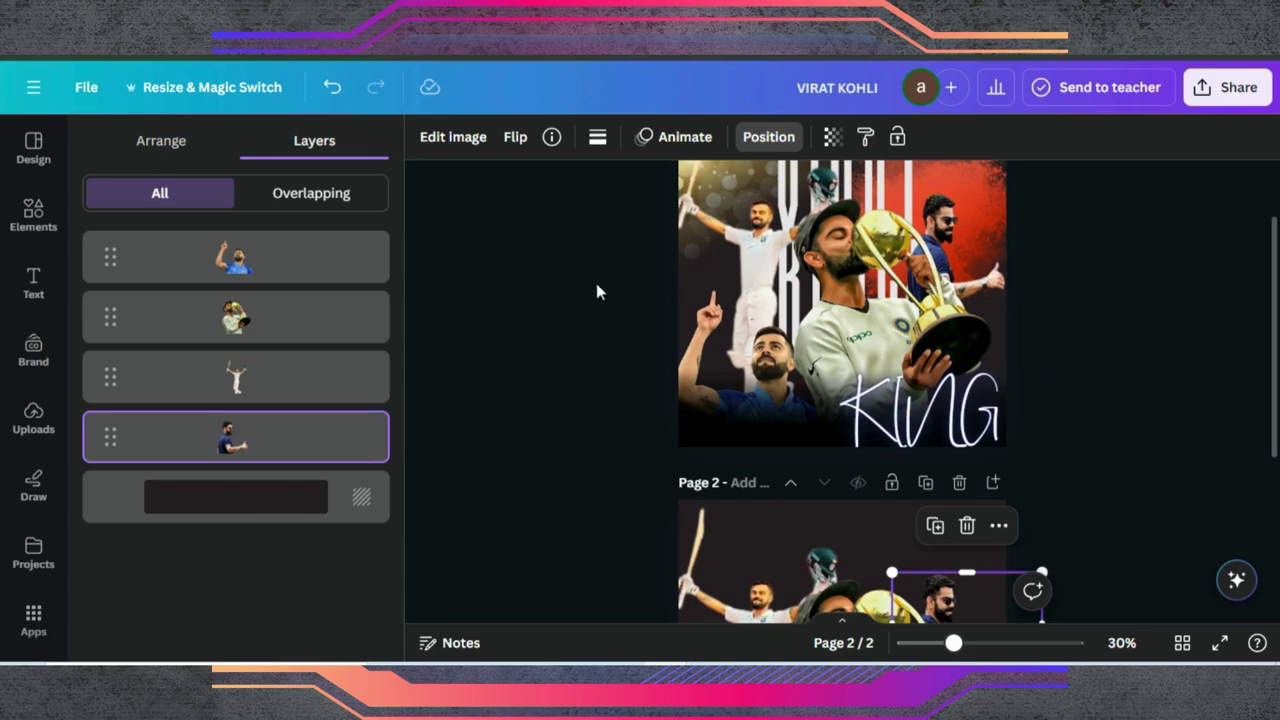
{"action": "scroll", "coordinate": [510, 251], "scroll_direction": "down", "scroll_amount": 2}
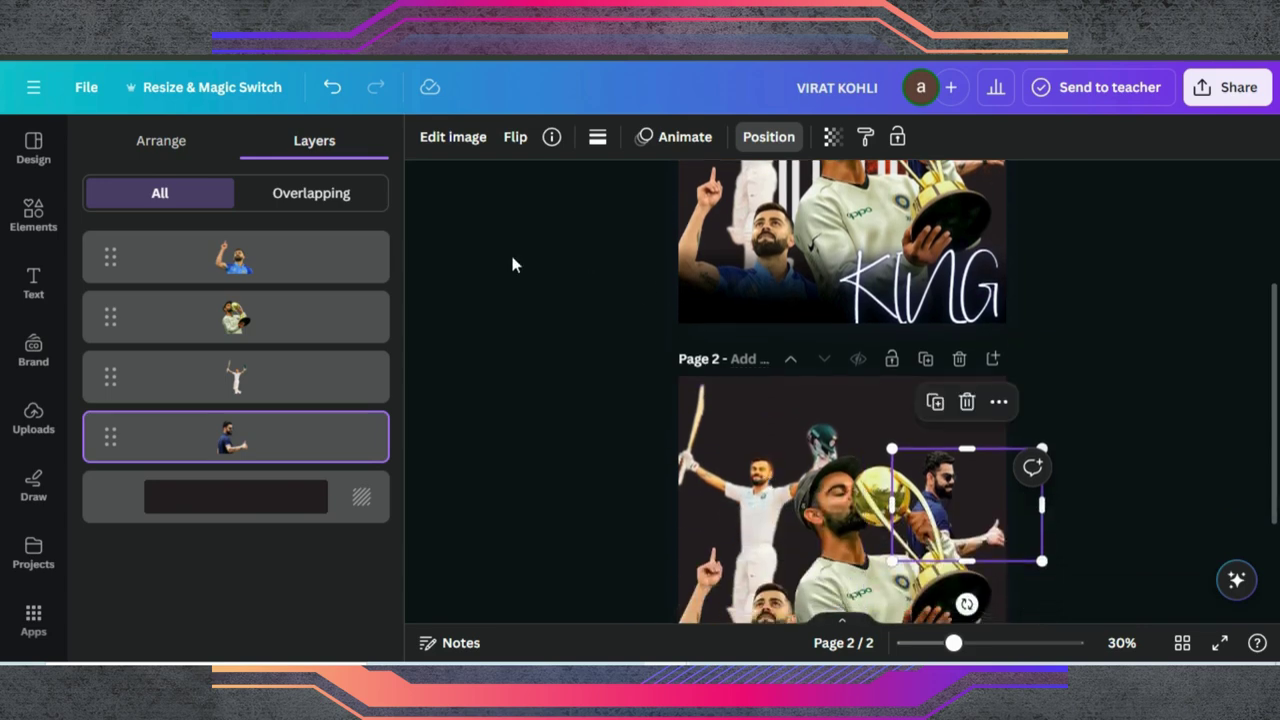
{"action": "left_click", "coordinate": [40, 216]}
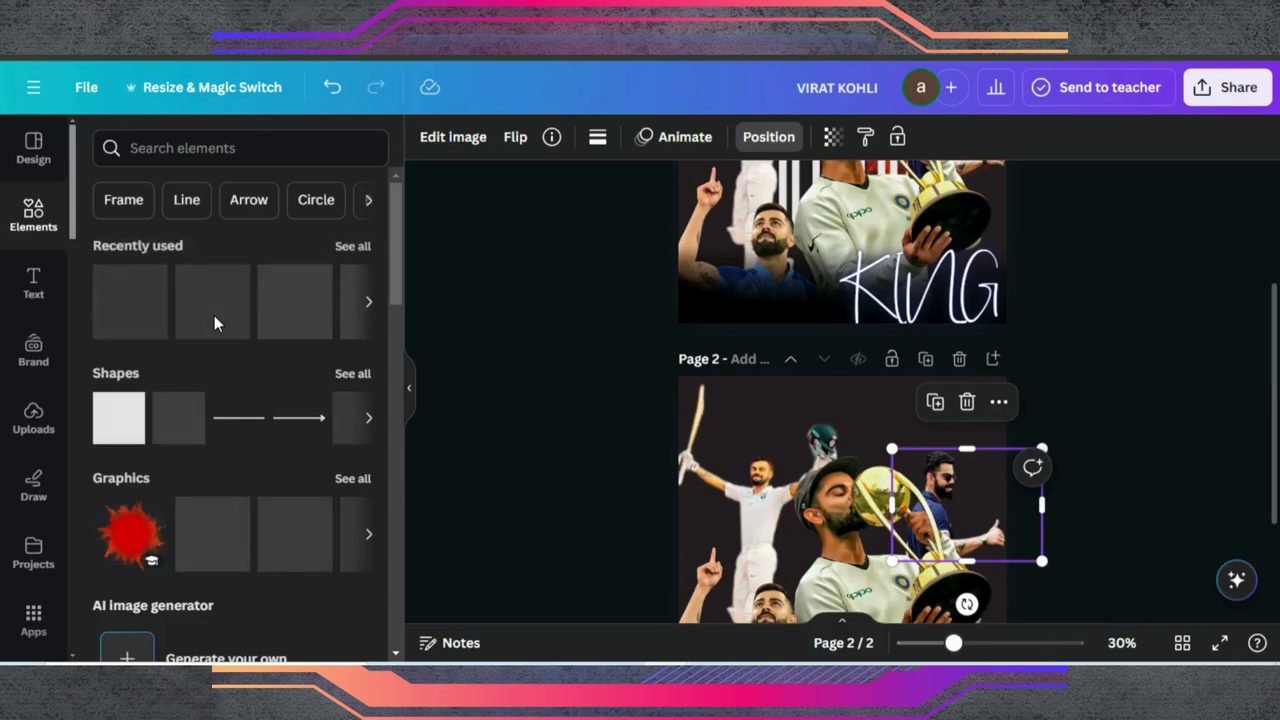
{"action": "left_click", "coordinate": [210, 302]}
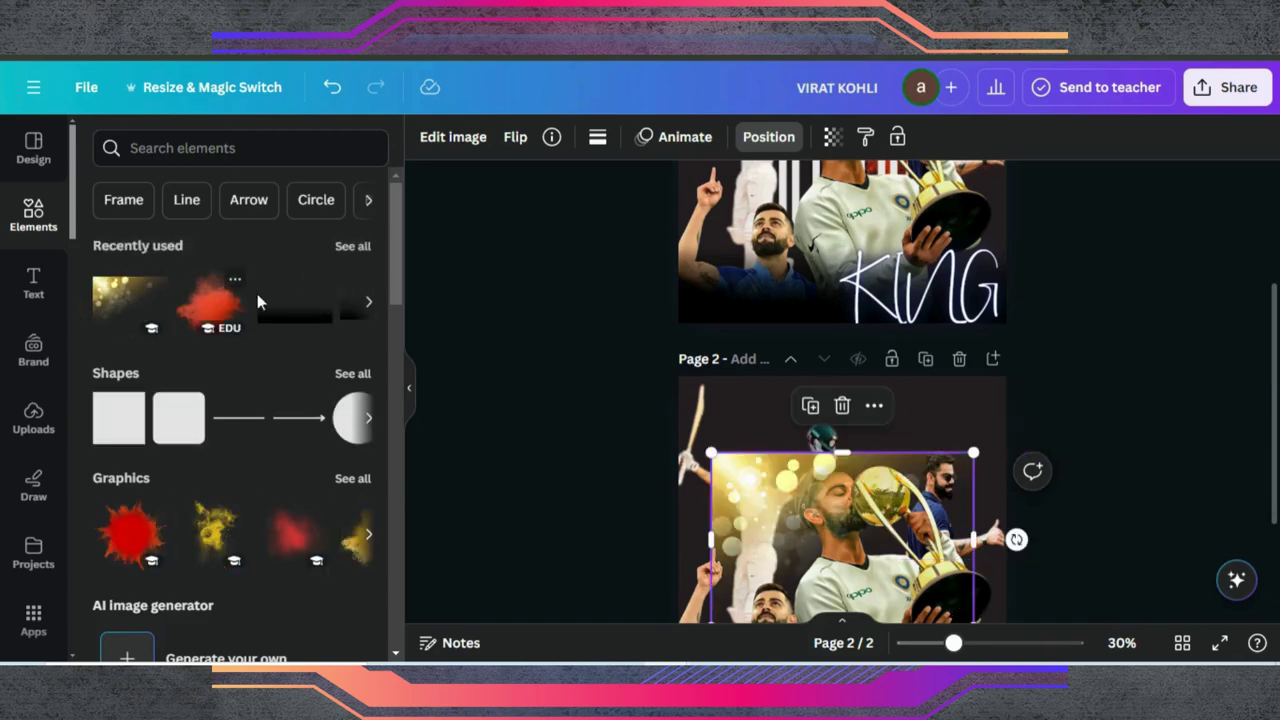
{"action": "left_click_drag", "start_coordinate": [777, 495], "coordinate": [741, 414]}
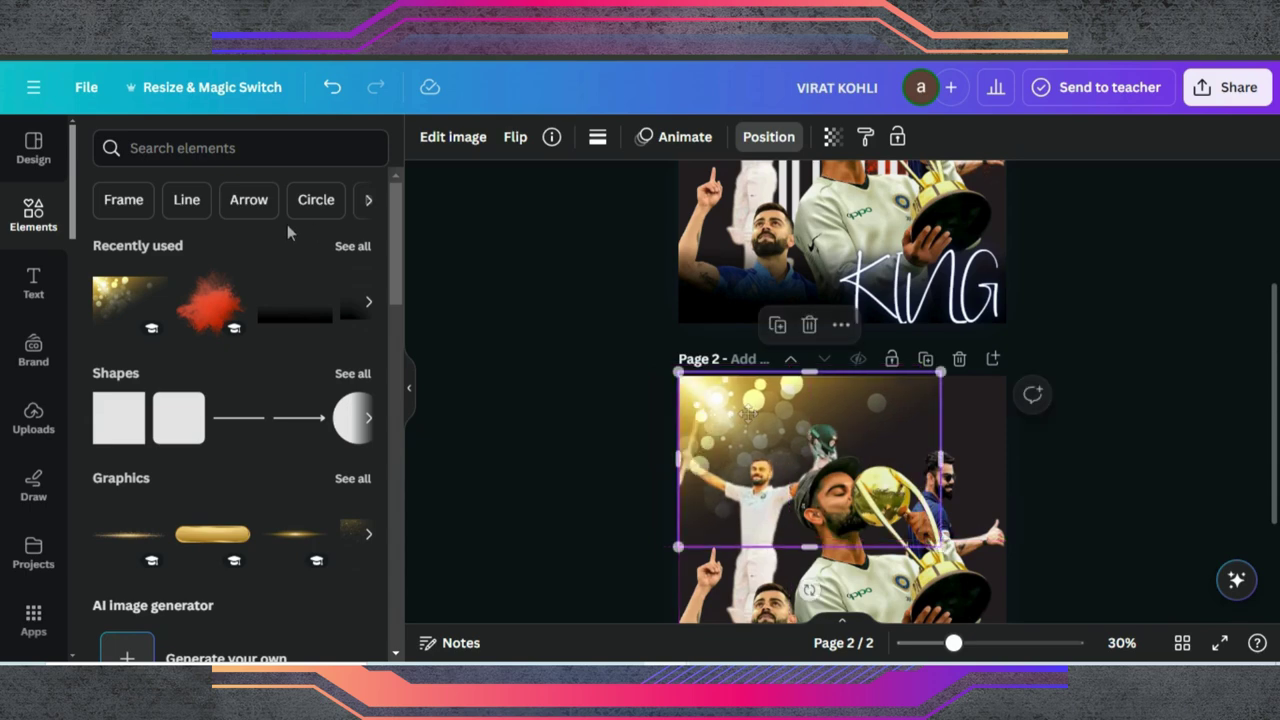
Step: Add the red powder splash graphic from the recently used elements and place it over page 2's upper-right area
{"action": "left_click", "coordinate": [222, 305]}
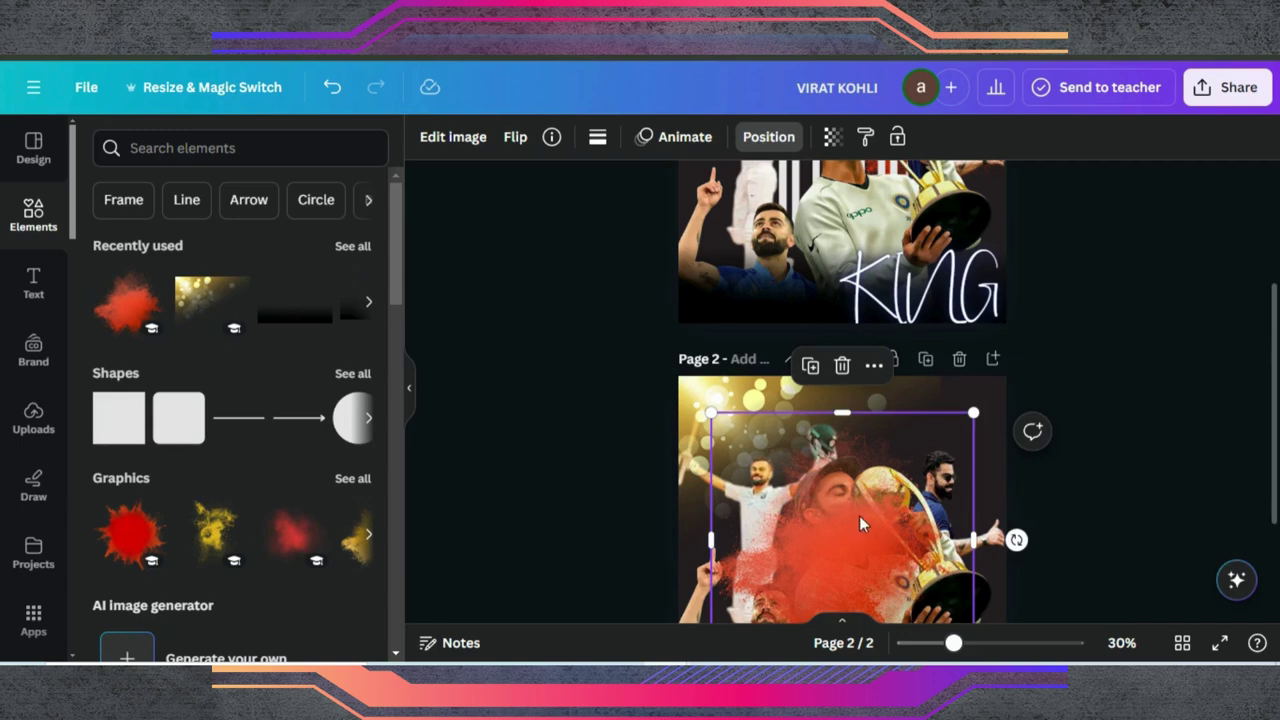
{"action": "left_click_drag", "start_coordinate": [859, 515], "coordinate": [949, 406]}
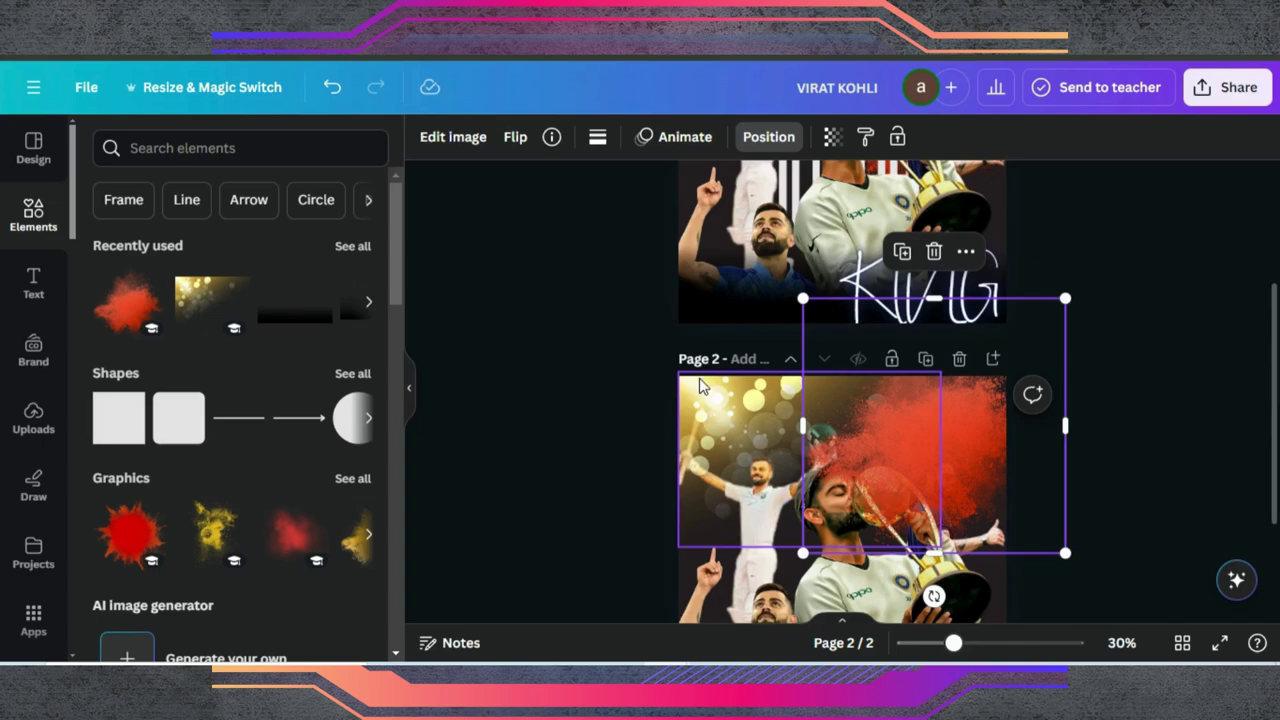
{"action": "scroll", "coordinate": [614, 357], "scroll_direction": "up", "scroll_amount": 5}
{"action": "scroll", "coordinate": [617, 360], "scroll_direction": "down", "scroll_amount": 5}
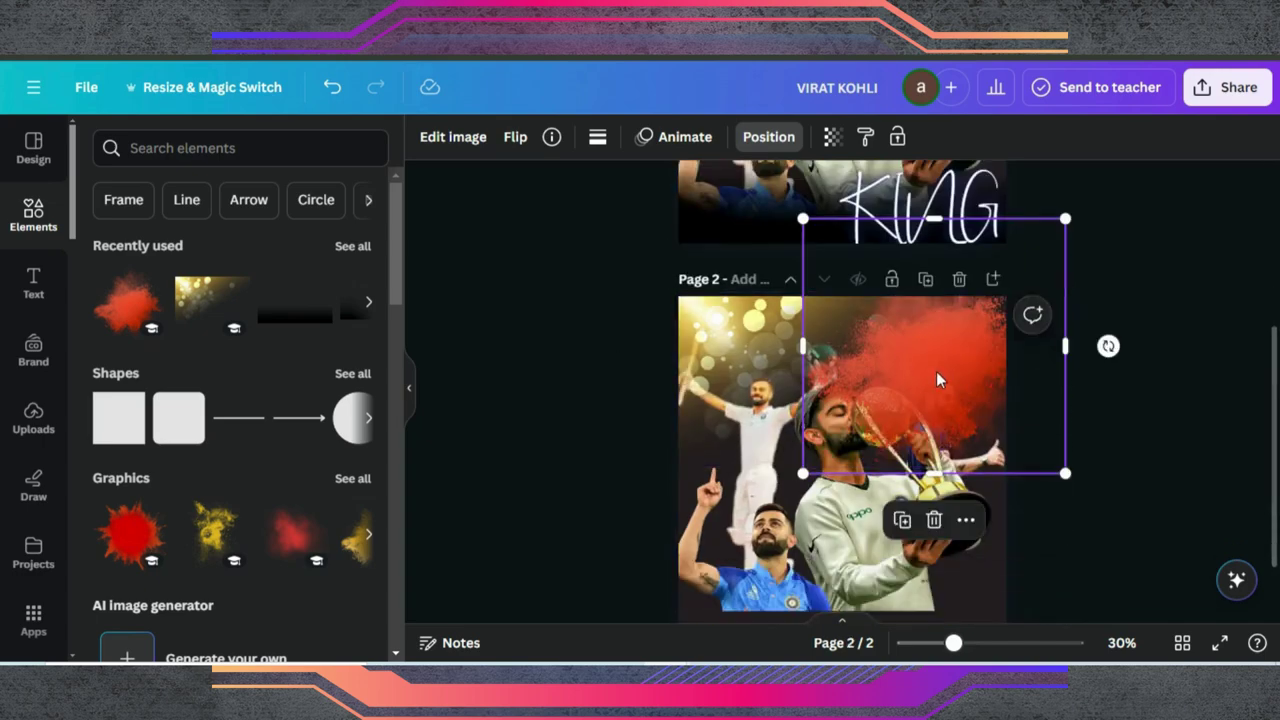
{"action": "left_click_drag", "start_coordinate": [936, 371], "coordinate": [936, 393]}
Step: Check the splash's place in page 1's layer order and move page 2's red powder splash layer to just above the background
{"action": "scroll", "coordinate": [936, 393], "scroll_direction": "up", "scroll_amount": 3}
{"action": "left_click", "coordinate": [963, 230]}
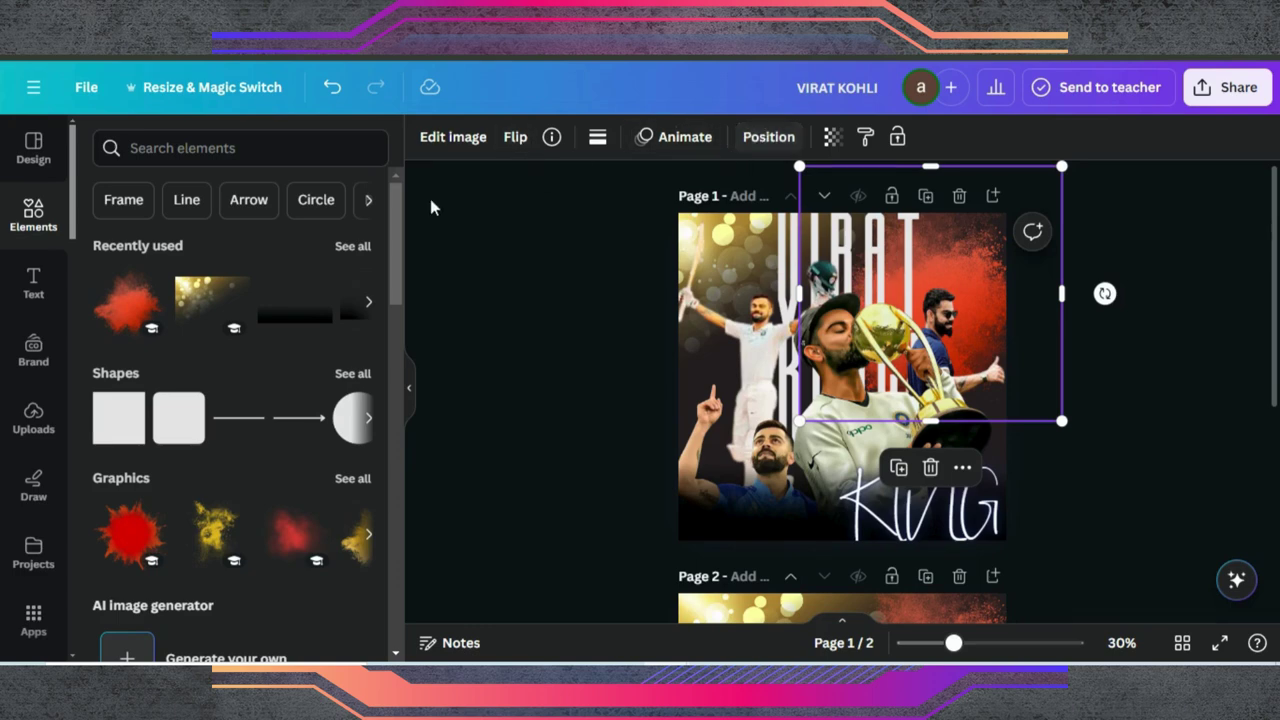
{"action": "left_click", "coordinate": [757, 143]}
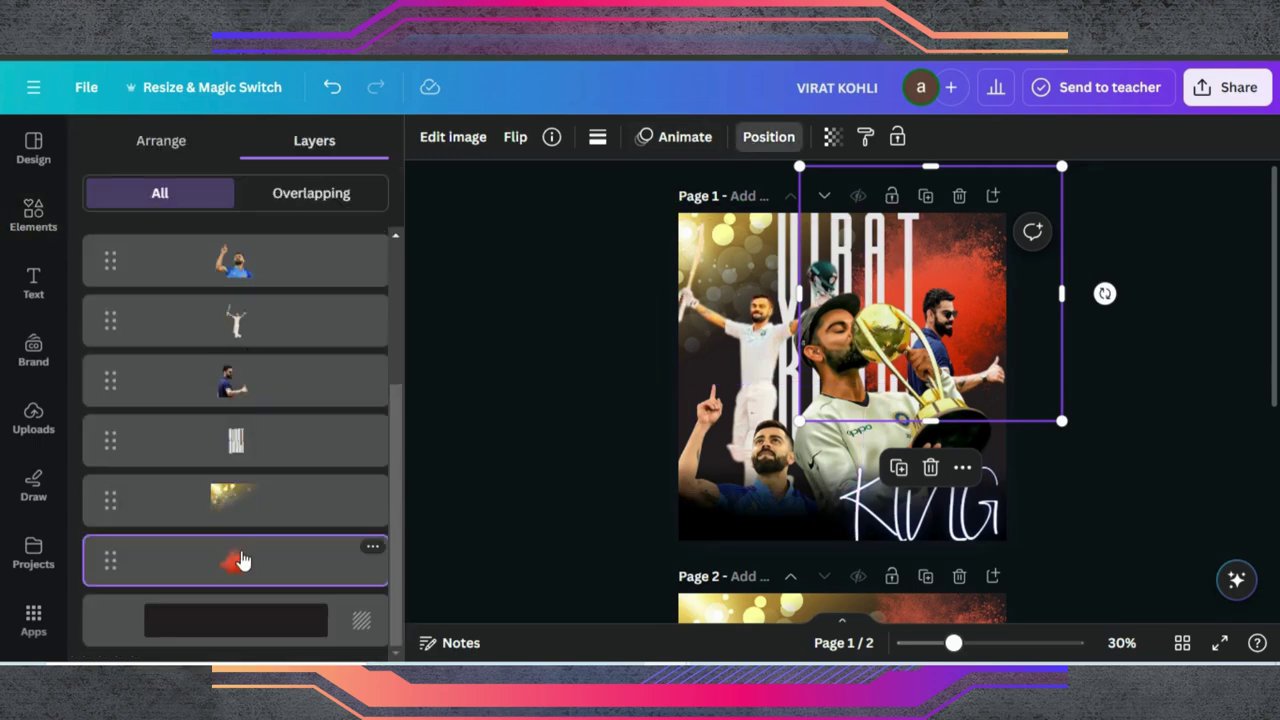
{"action": "scroll", "coordinate": [519, 465], "scroll_direction": "down", "scroll_amount": 5}
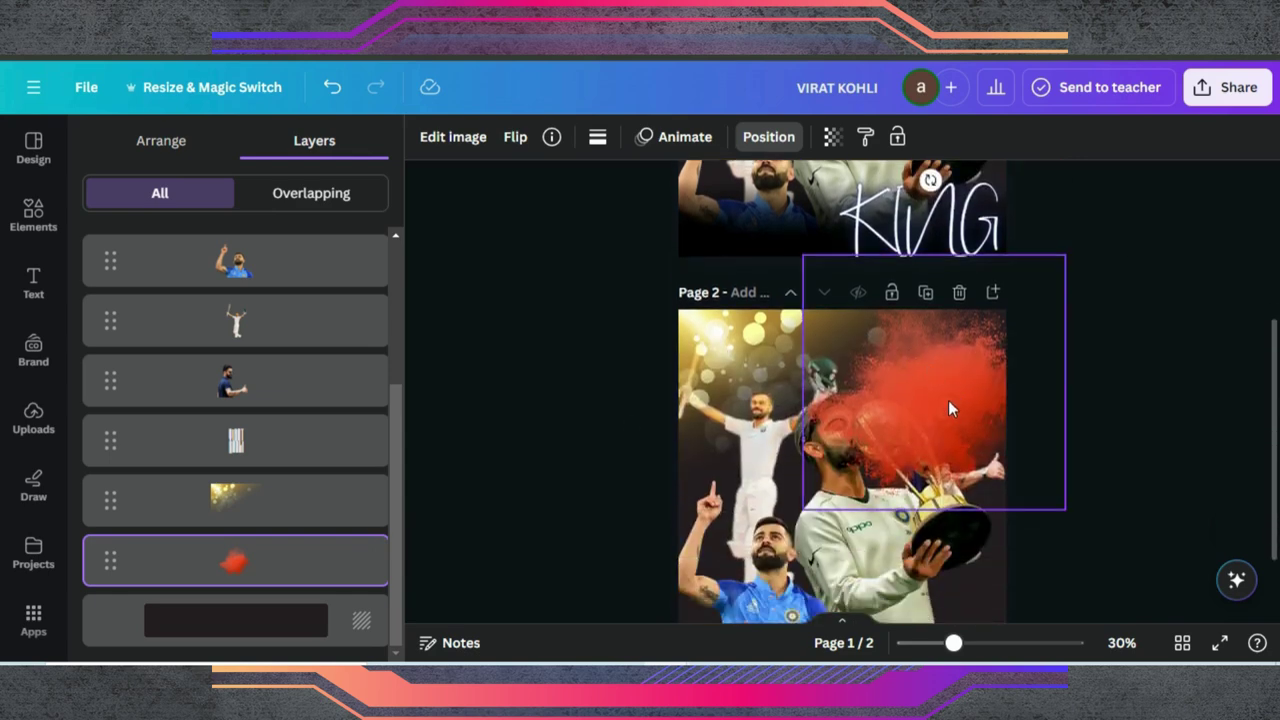
{"action": "left_click", "coordinate": [998, 372]}
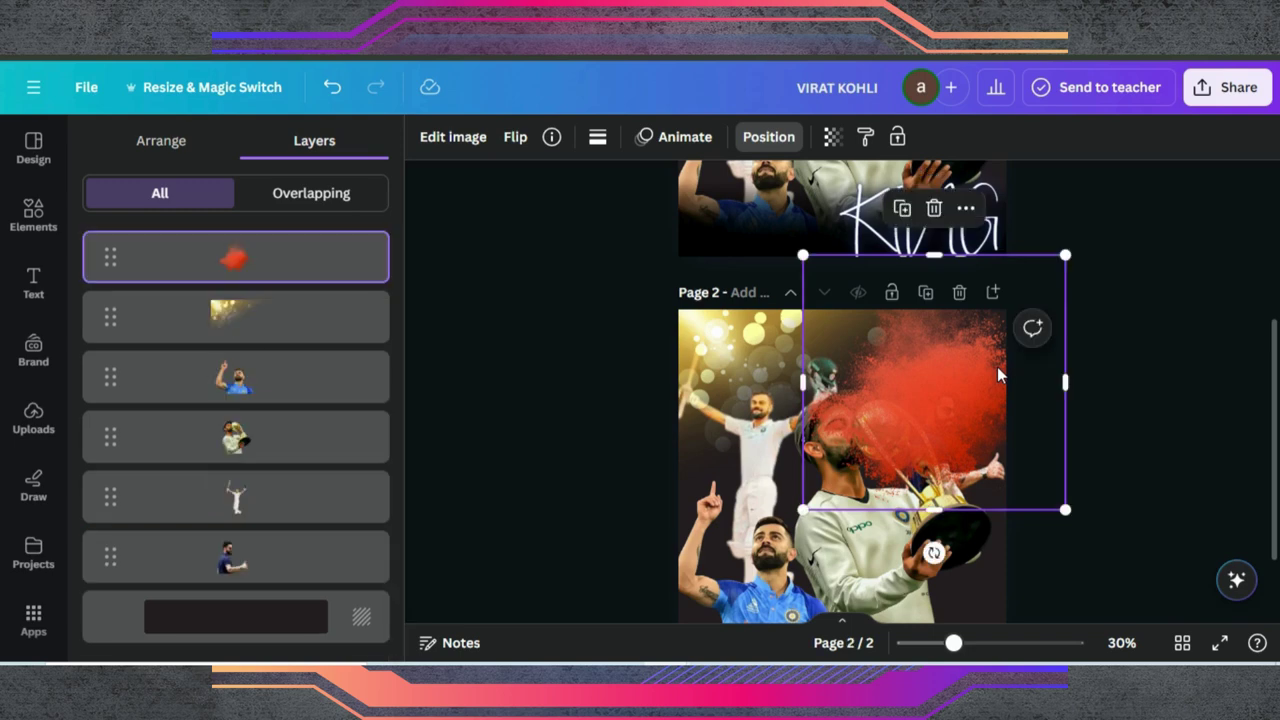
{"action": "left_click_drag", "start_coordinate": [1026, 367], "coordinate": [1018, 376]}
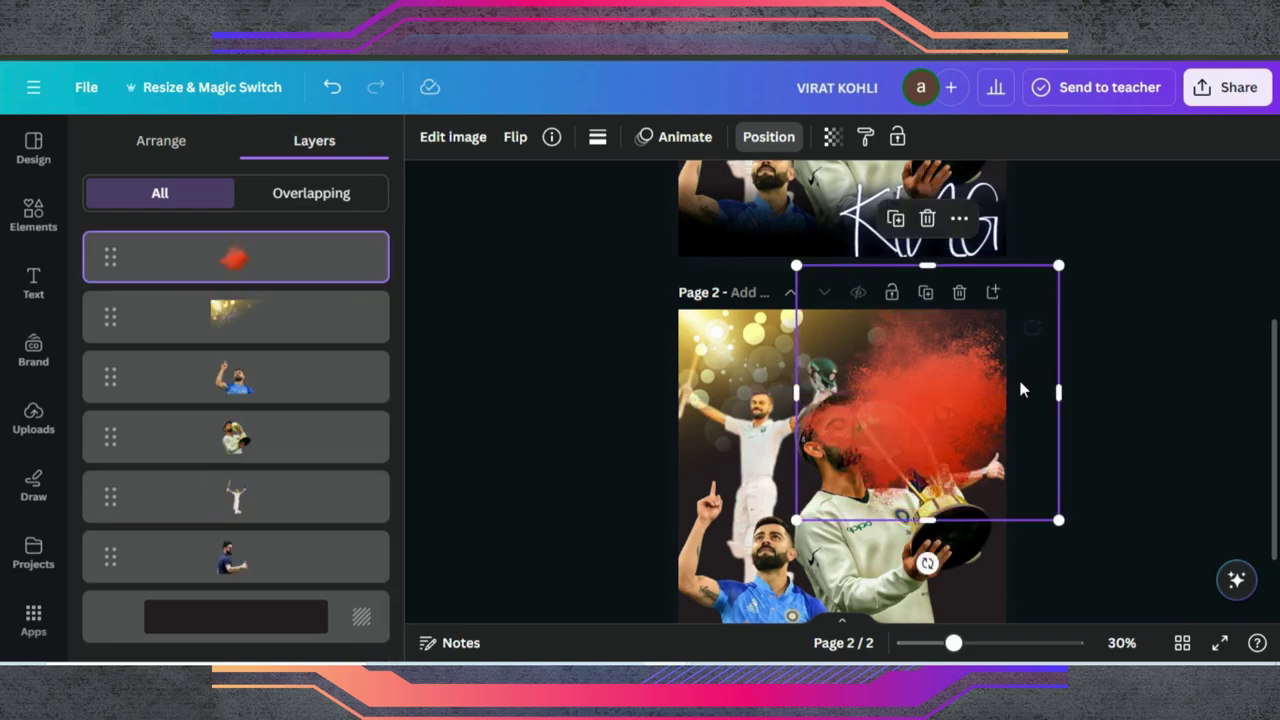
{"action": "left_click_drag", "start_coordinate": [229, 258], "coordinate": [229, 562]}
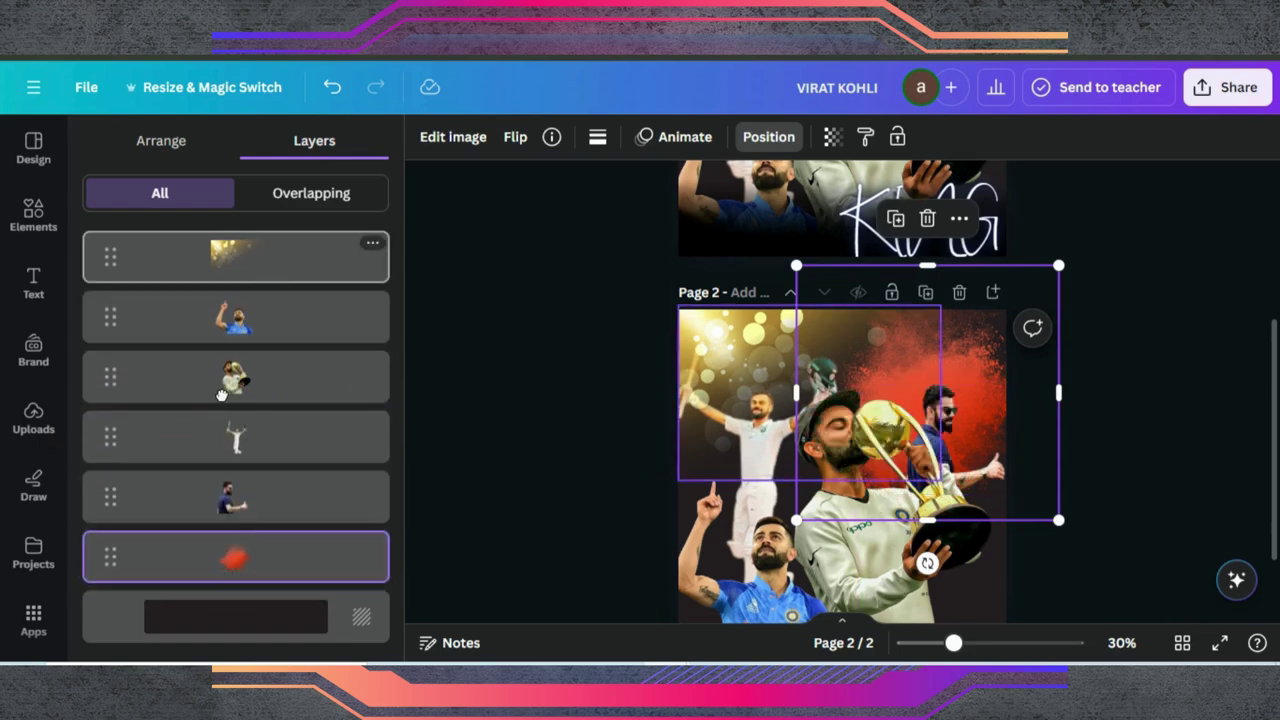
Step: Move page 2's golden bokeh layer to just above the red splash layer and nudge the splash slightly to the right
{"action": "left_click_drag", "start_coordinate": [240, 257], "coordinate": [270, 498]}
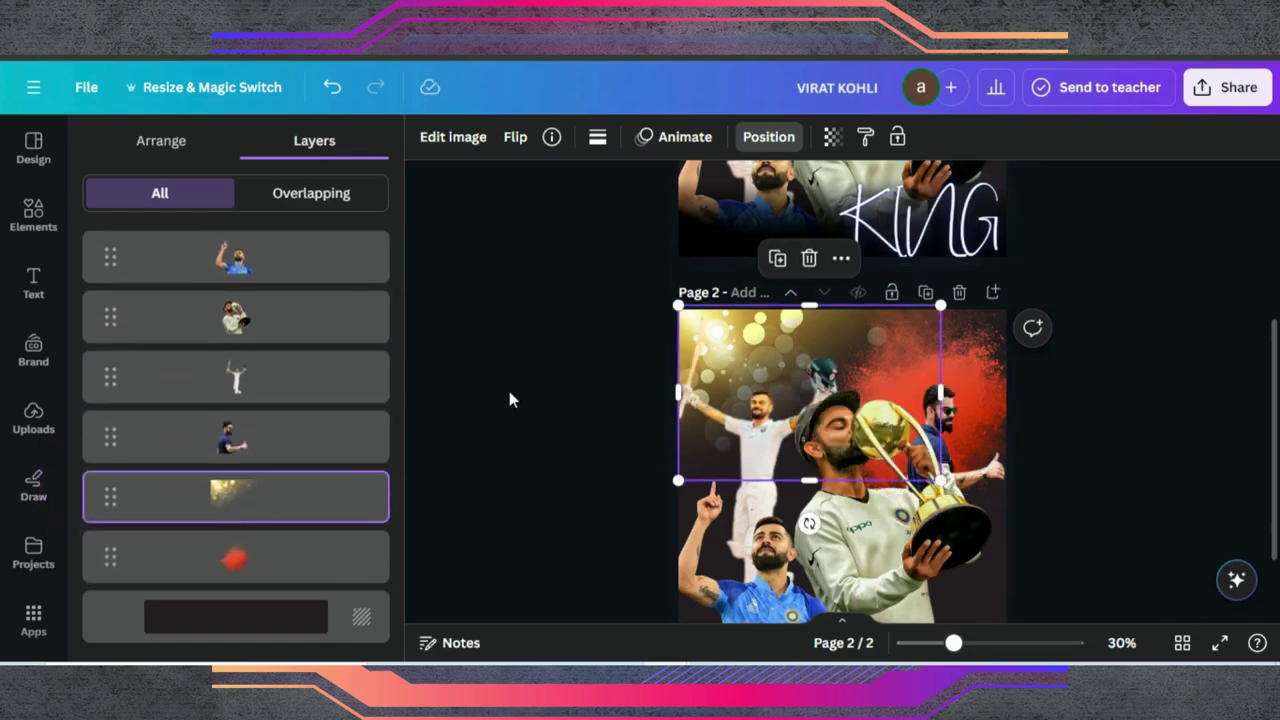
{"action": "scroll", "coordinate": [658, 284], "scroll_direction": "up", "scroll_amount": 3}
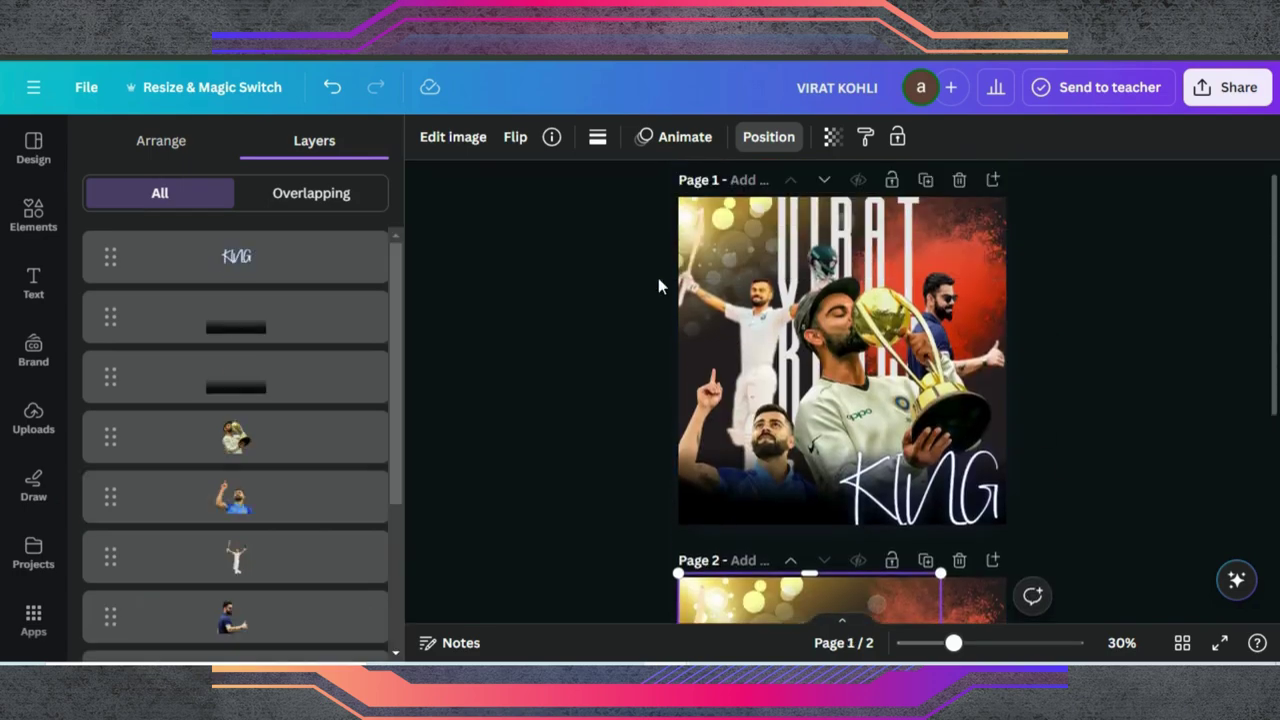
{"action": "scroll", "coordinate": [658, 284], "scroll_direction": "down", "scroll_amount": 3}
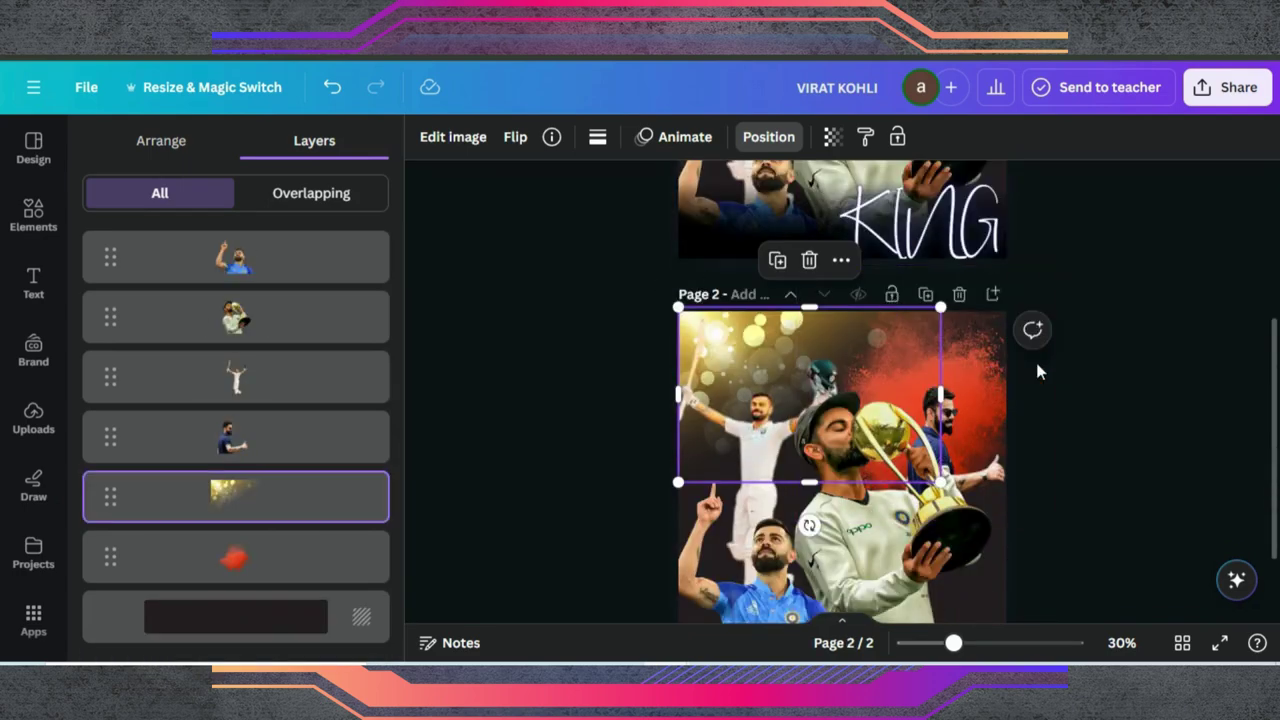
{"action": "left_click", "coordinate": [1000, 378]}
{"action": "scroll", "coordinate": [1000, 378], "scroll_direction": "down", "scroll_amount": 1}
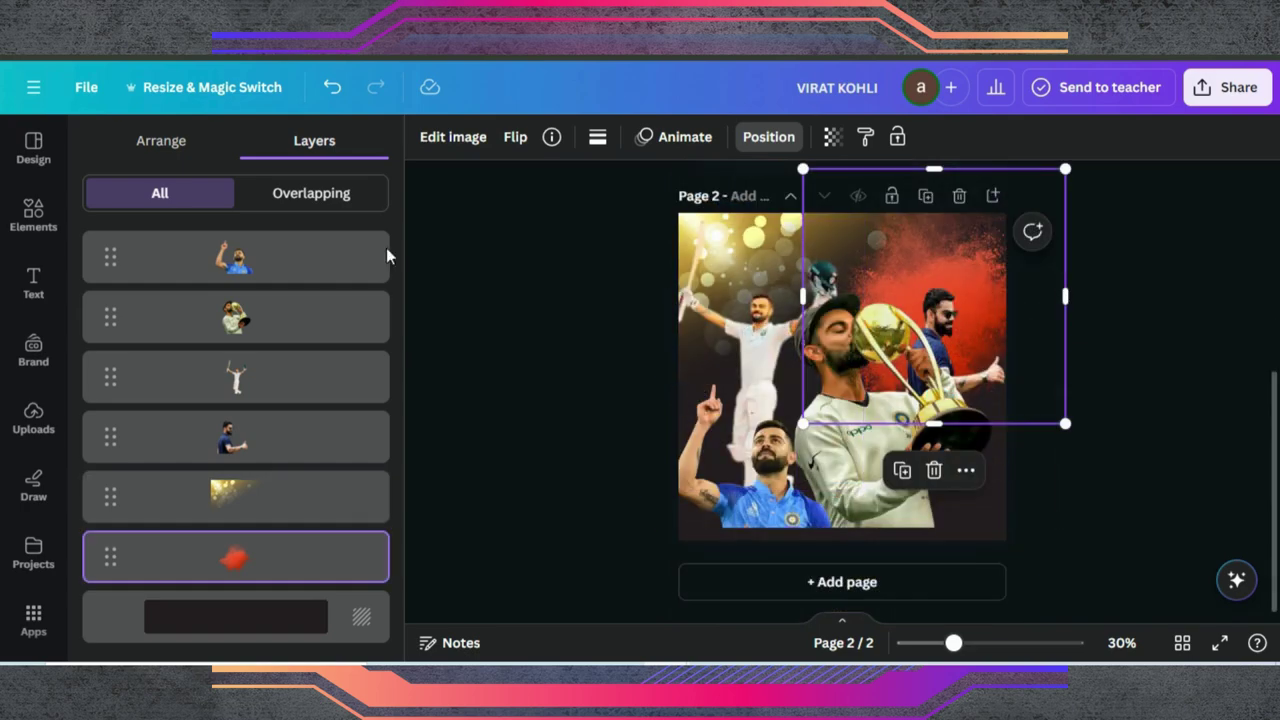
Step: Add the recently used Black Gradient Rectangle along page 2's bottom edge and duplicate it there to deepen the fade
{"action": "left_click", "coordinate": [22, 214]}
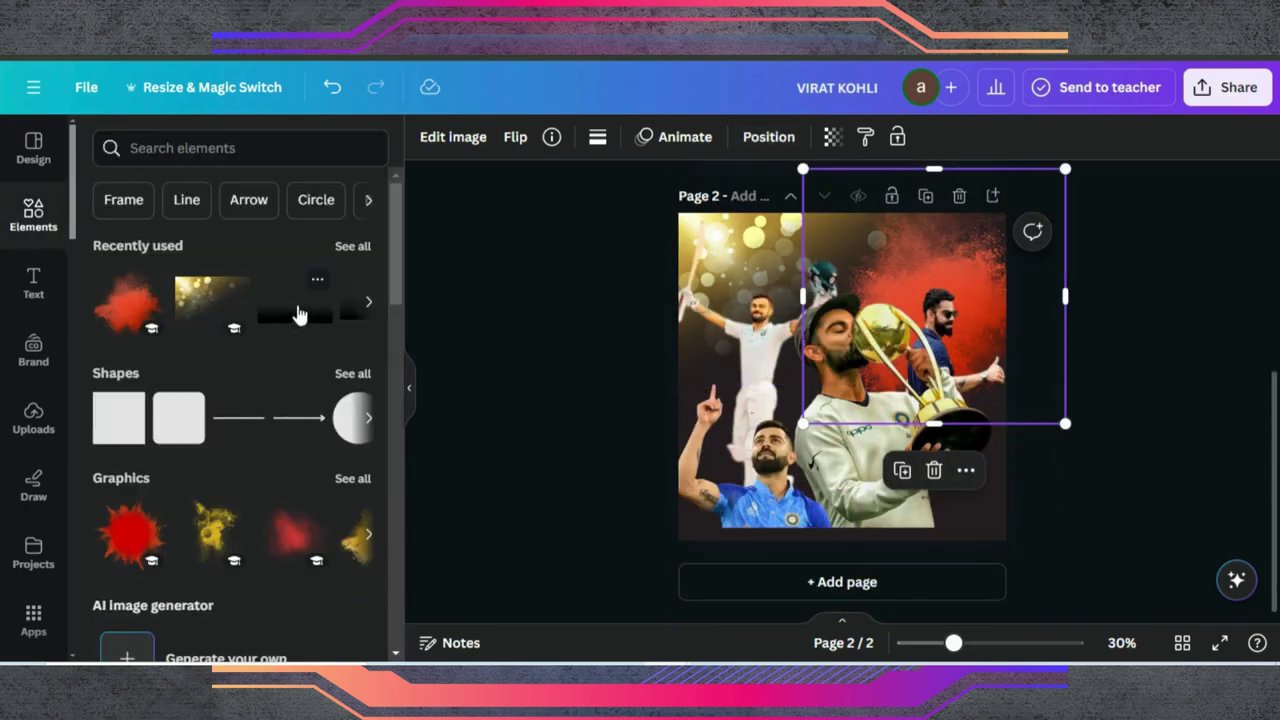
{"action": "left_click", "coordinate": [316, 280]}
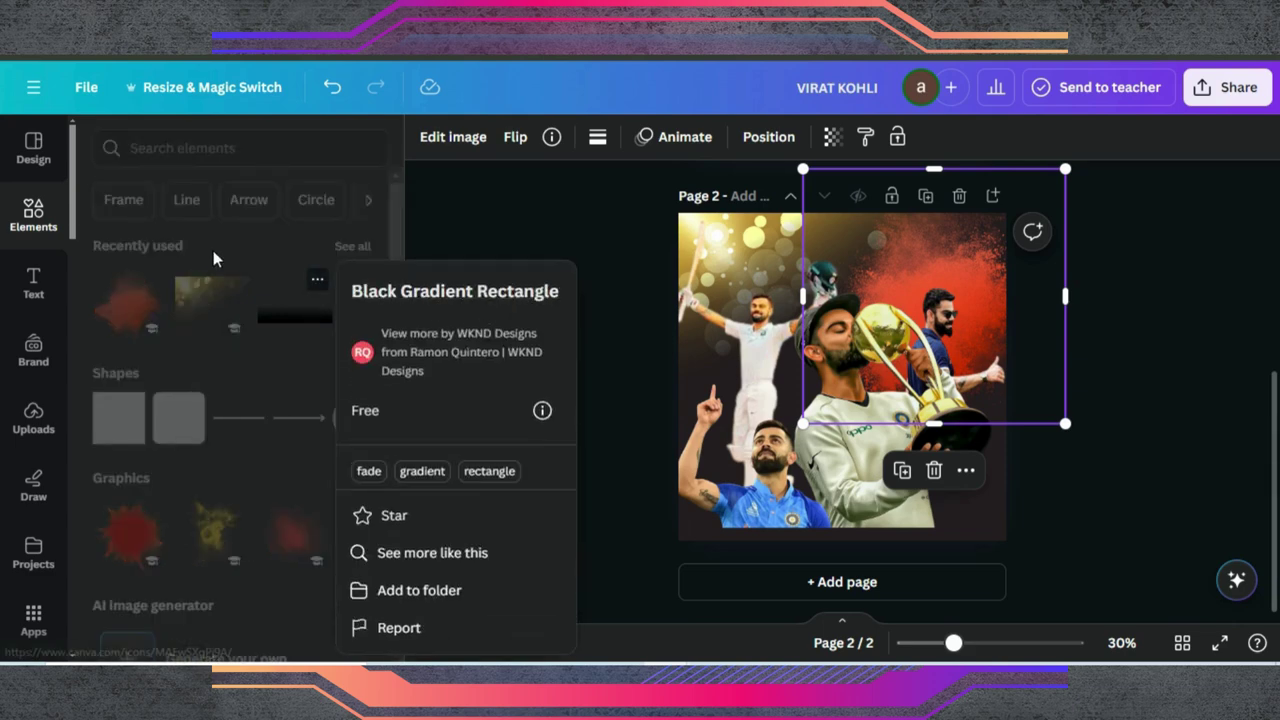
{"action": "left_click", "coordinate": [318, 281]}
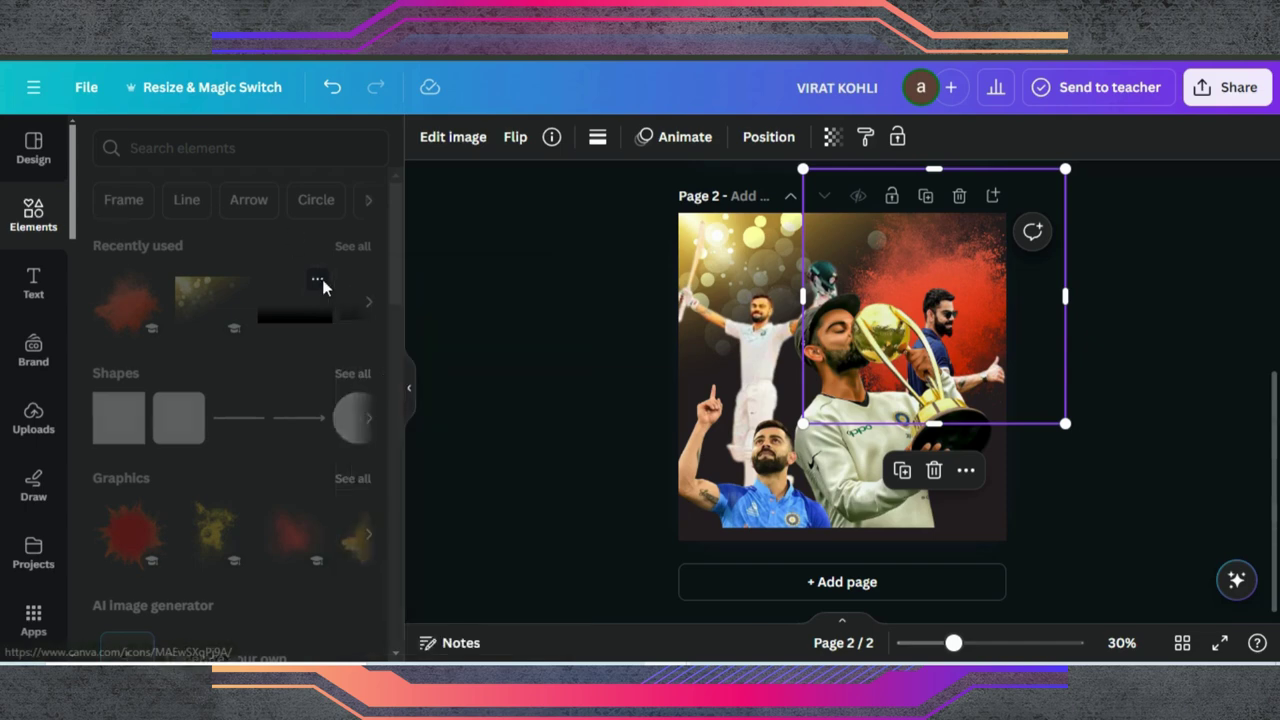
{"action": "left_click", "coordinate": [297, 325]}
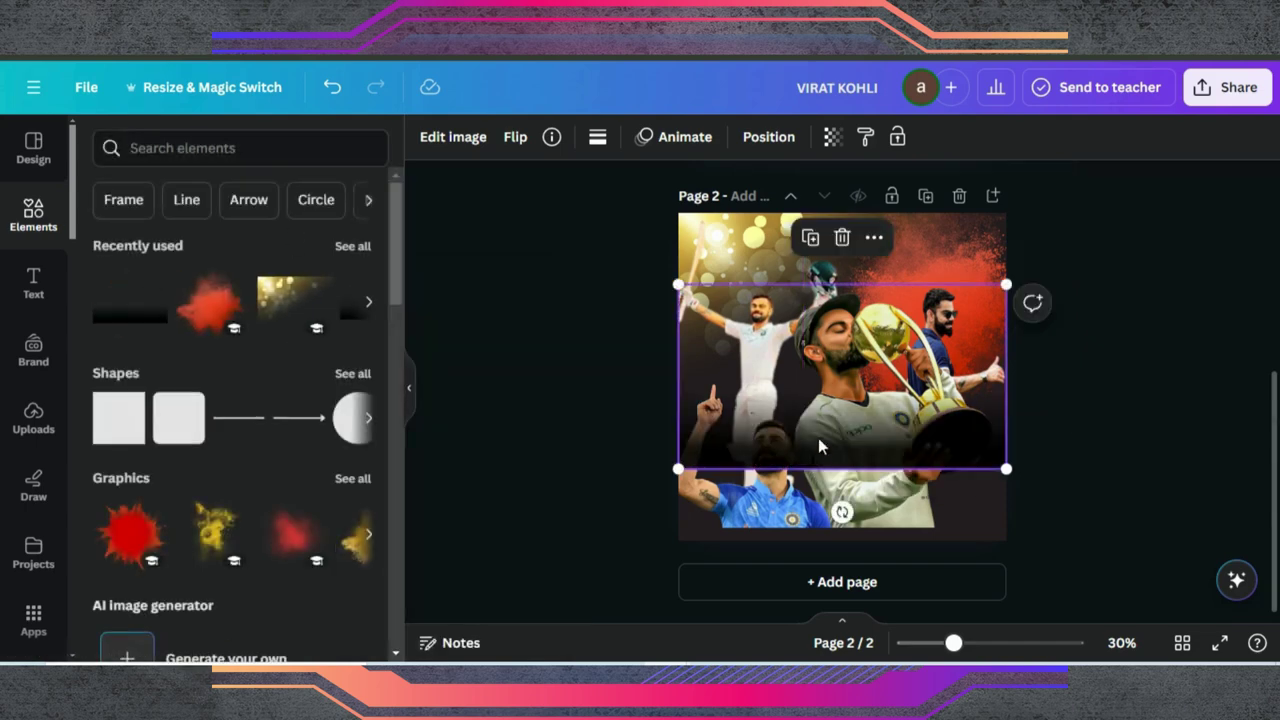
{"action": "left_click_drag", "start_coordinate": [823, 443], "coordinate": [839, 496]}
{"action": "left_click", "coordinate": [810, 309]}
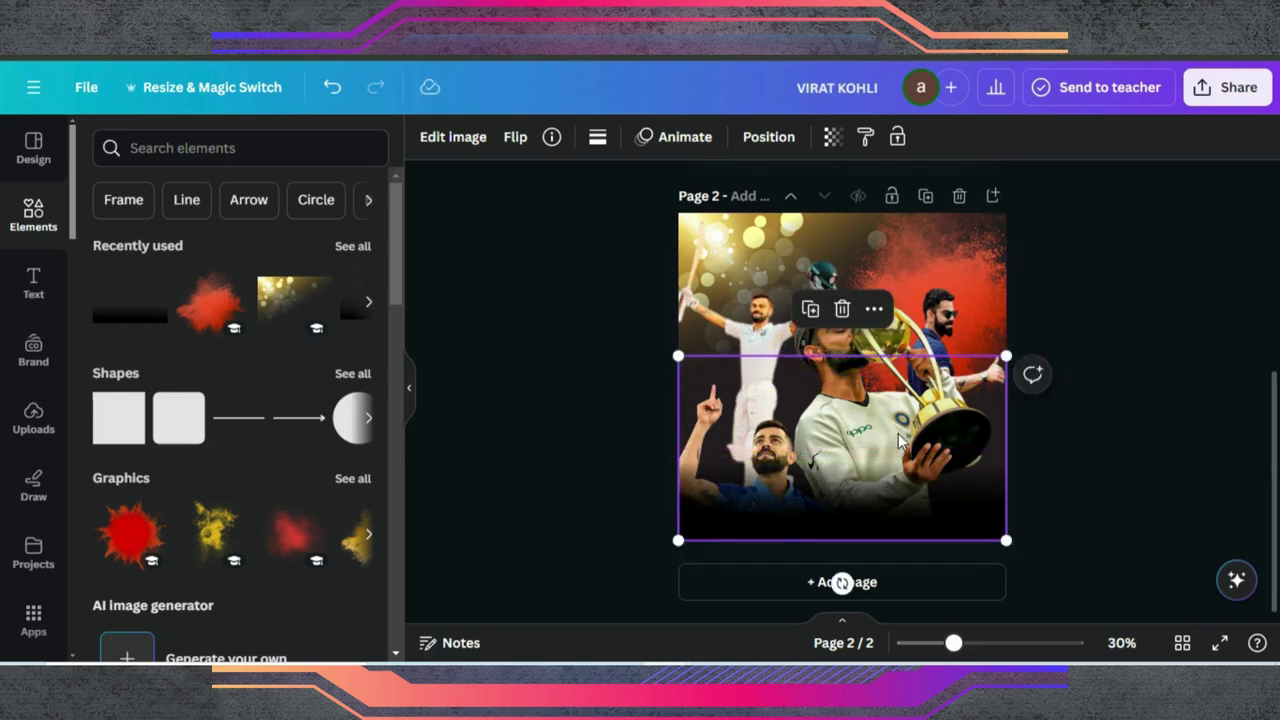
Step: Copy page 1's handwritten KING text and paste it in the lower-right corner of page 2
{"action": "scroll", "coordinate": [615, 333], "scroll_direction": "up", "scroll_amount": 5}
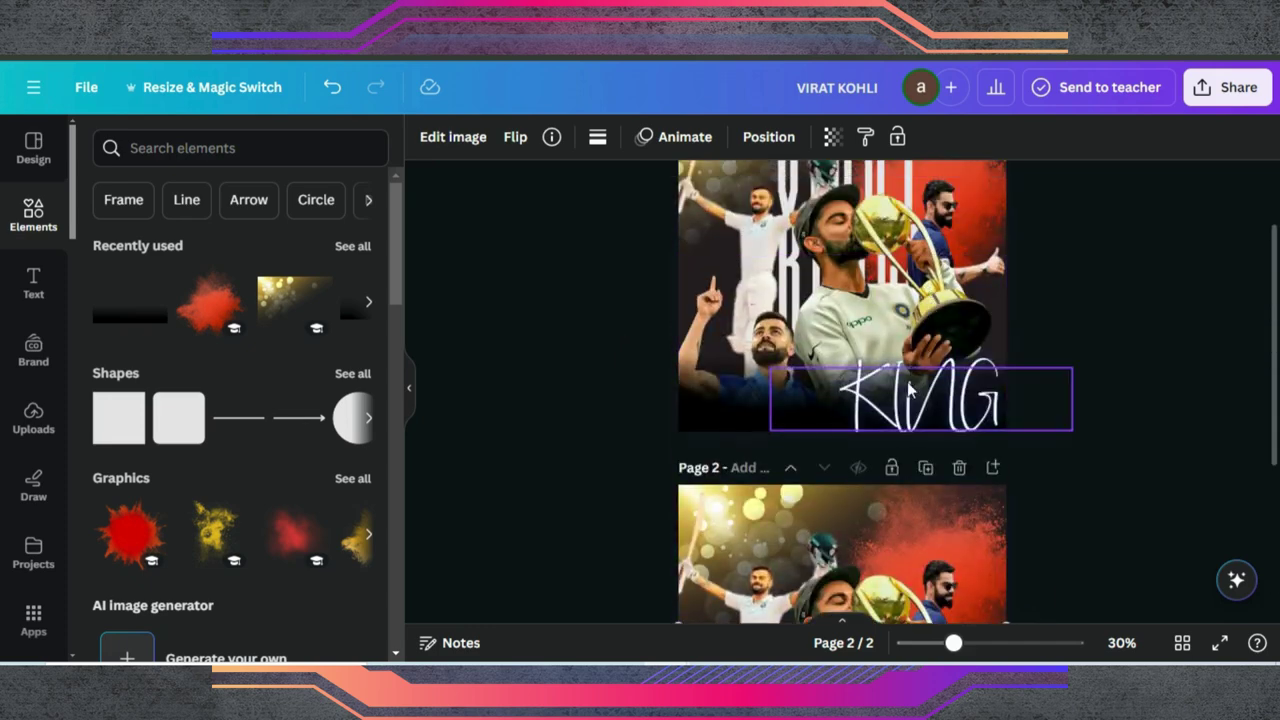
{"action": "left_click", "coordinate": [909, 392]}
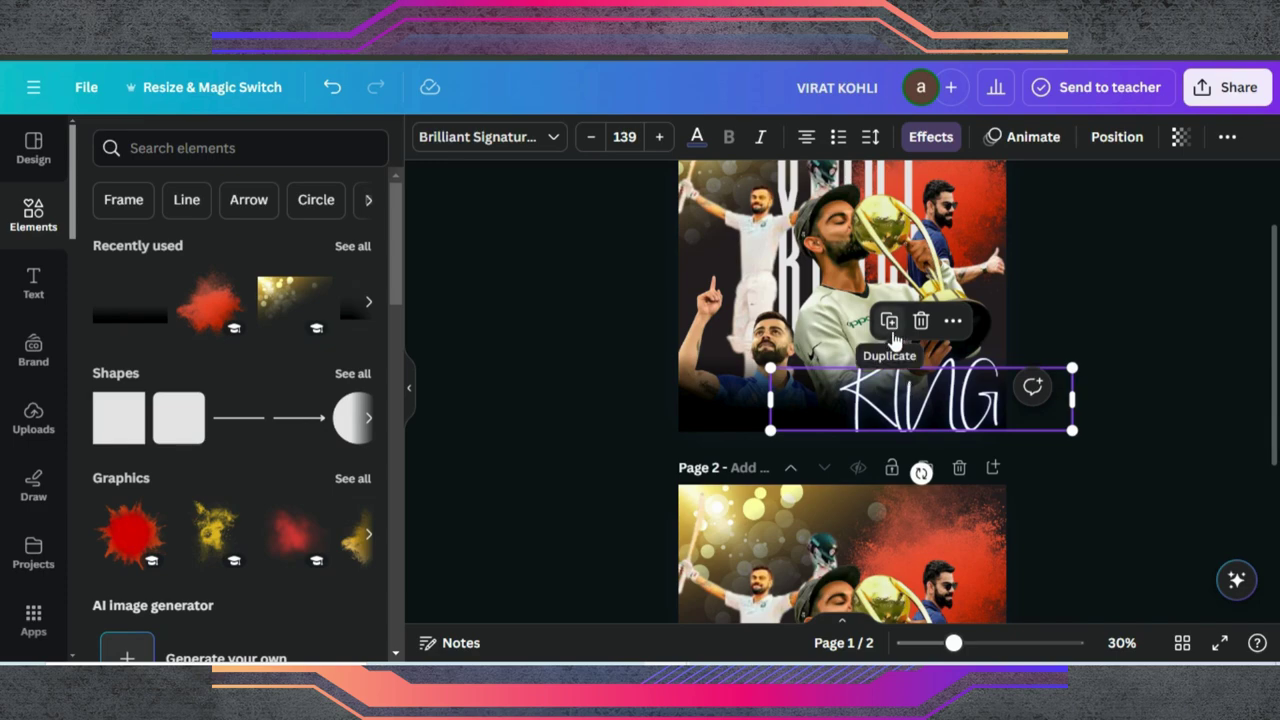
{"action": "scroll", "coordinate": [900, 380], "scroll_direction": "down", "scroll_amount": 3}
{"action": "left_click", "coordinate": [895, 503]}
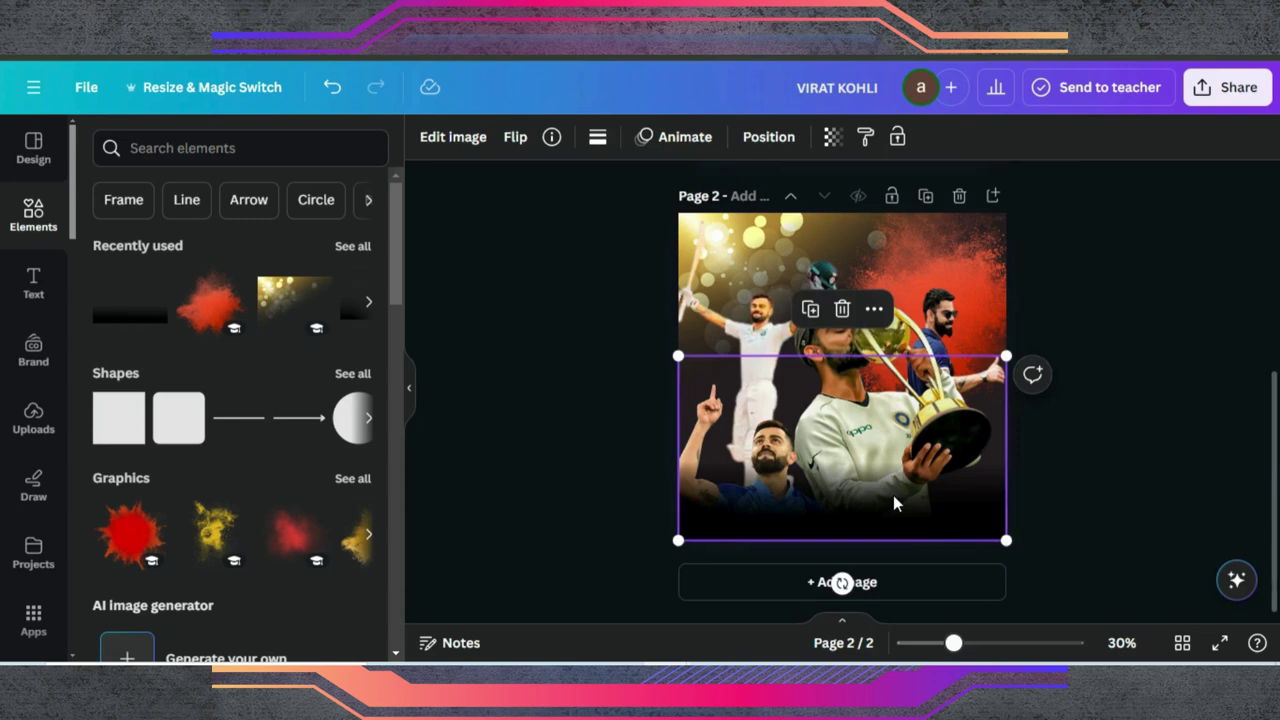
{"action": "left_click", "coordinate": [895, 503]}
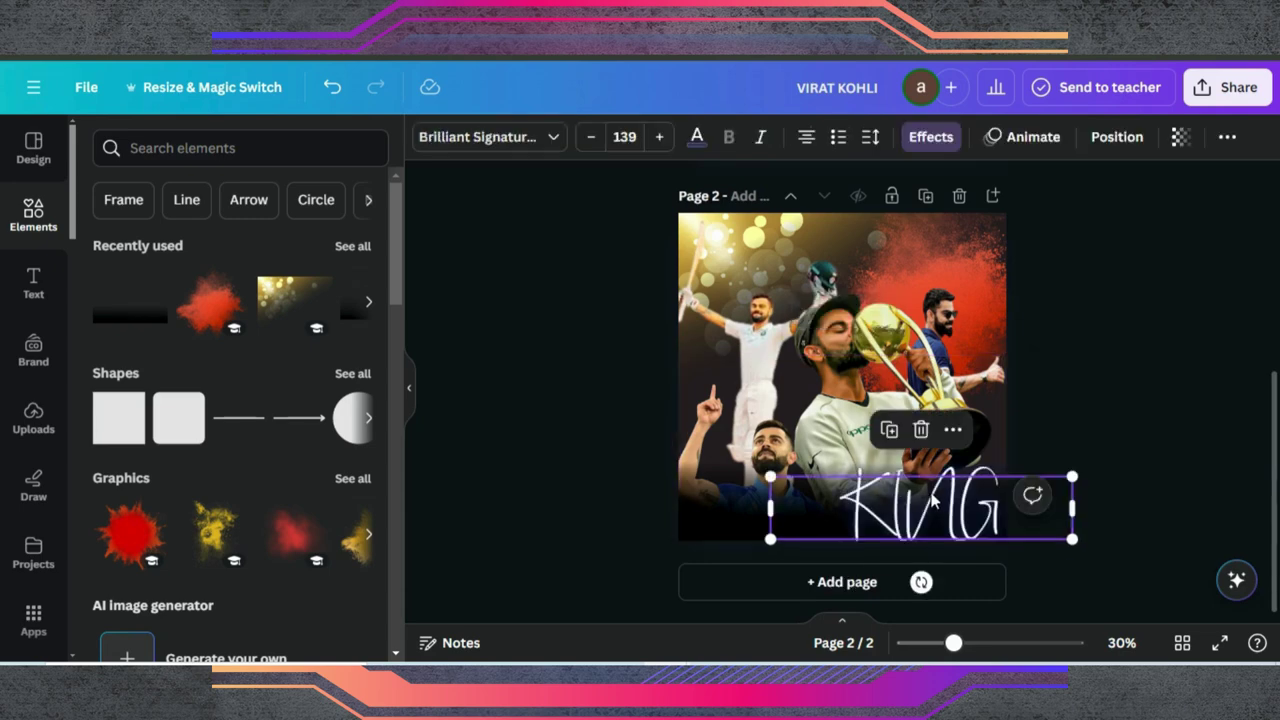
Step: Compare page 2 with page 1 and open the font choices for page 2's KING text
{"action": "scroll", "coordinate": [649, 420], "scroll_direction": "up", "scroll_amount": 3}
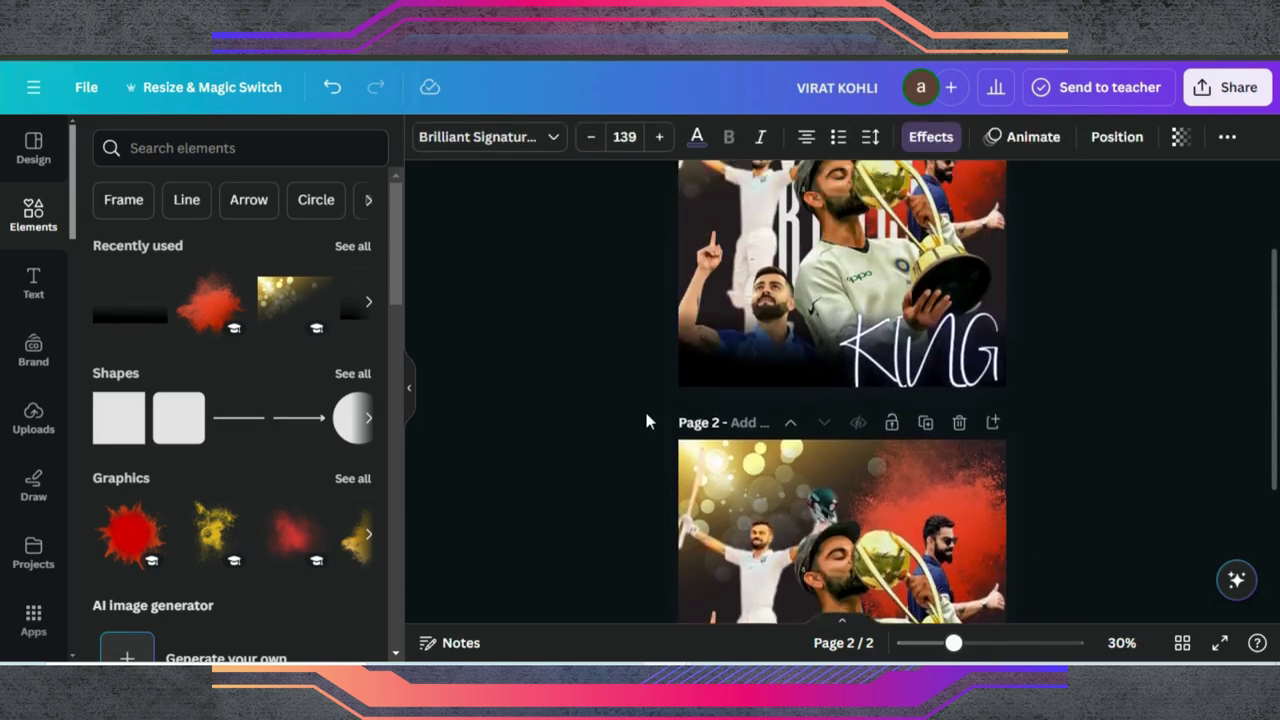
{"action": "scroll", "coordinate": [646, 421], "scroll_direction": "up", "scroll_amount": 1}
{"action": "scroll", "coordinate": [646, 420], "scroll_direction": "down", "scroll_amount": 3}
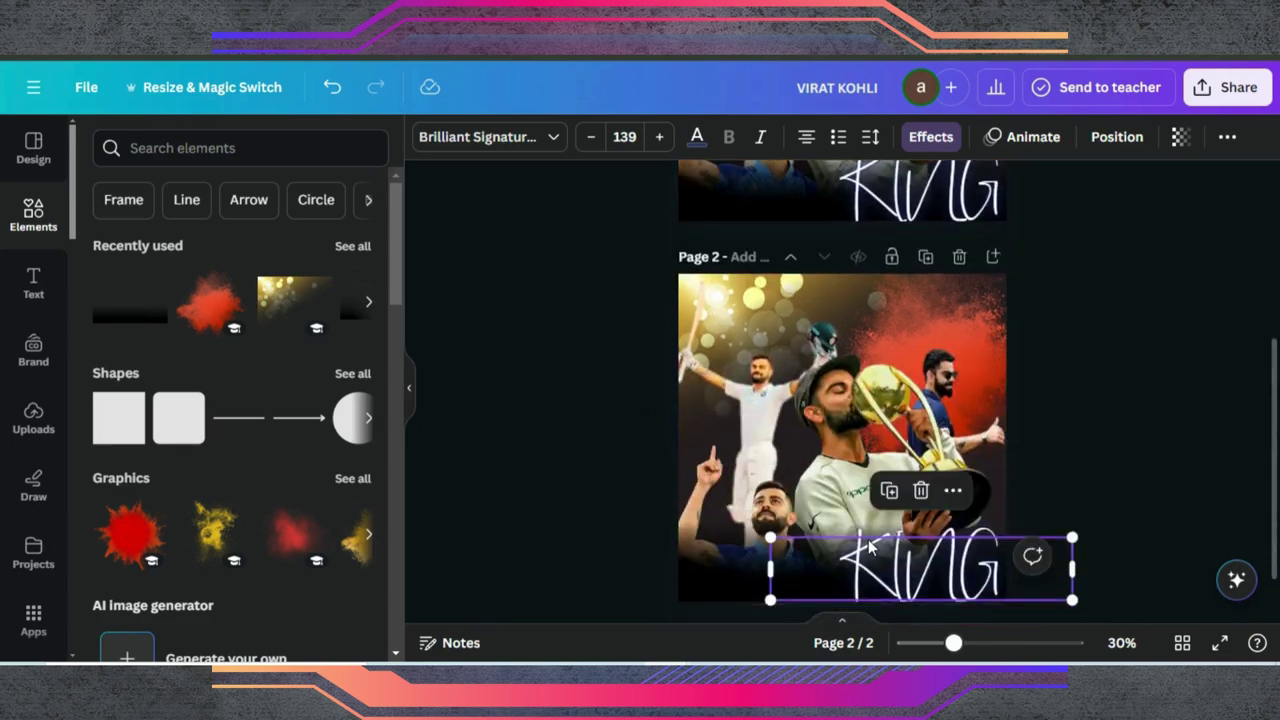
{"action": "left_click", "coordinate": [550, 140]}
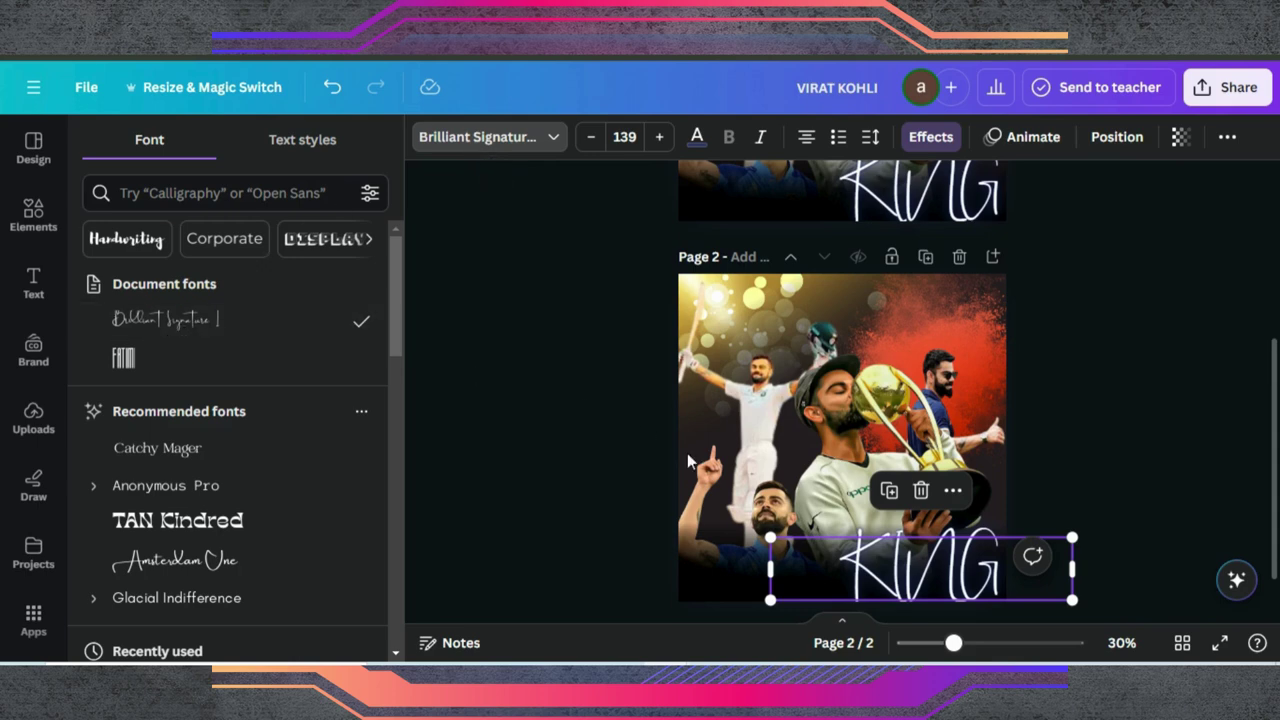
Step: Copy page 1's tall VIRAT KOHLI title text and paste it onto page 2
{"action": "scroll", "coordinate": [900, 400], "scroll_direction": "up", "scroll_amount": 4}
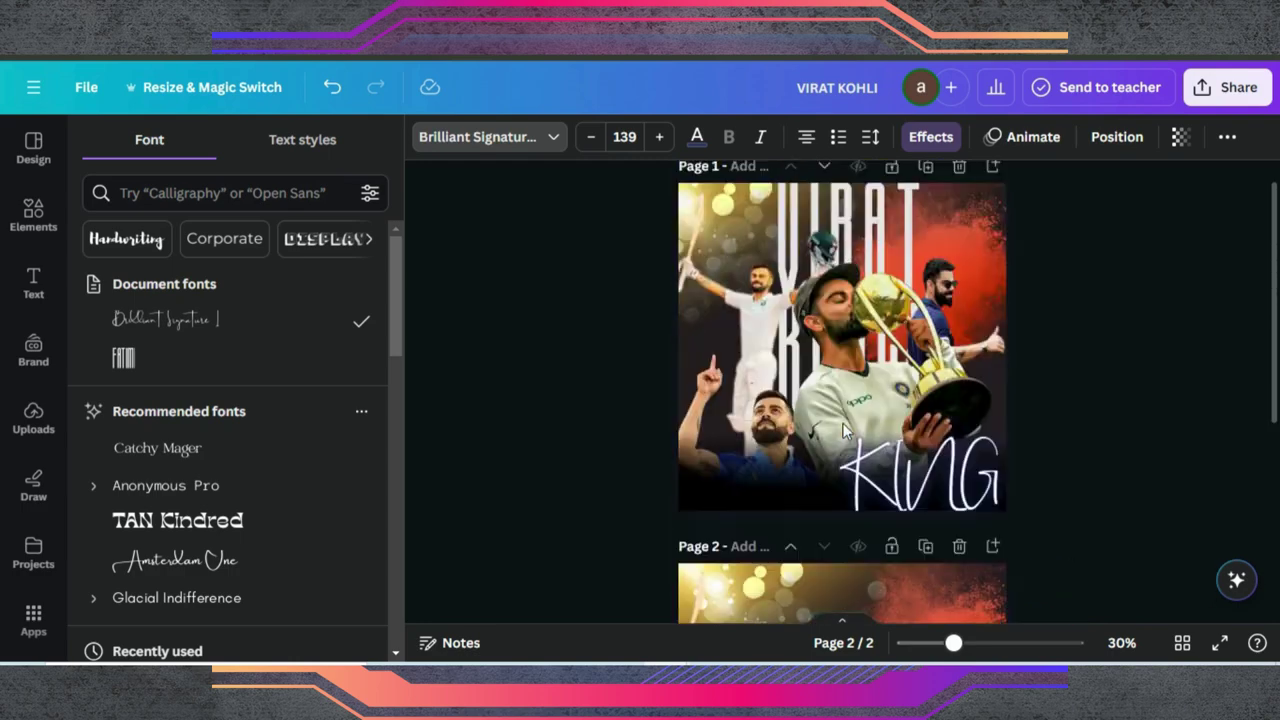
{"action": "left_click", "coordinate": [860, 265]}
{"action": "left_click", "coordinate": [893, 251]}
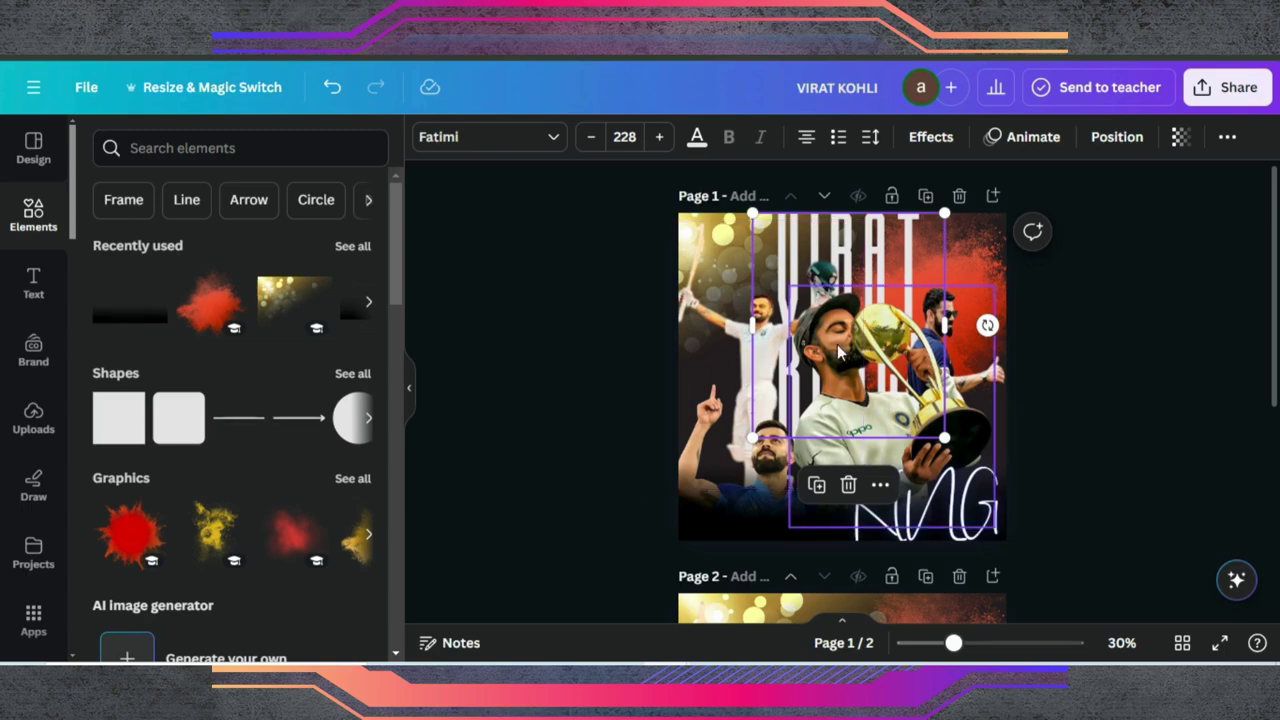
{"action": "scroll", "coordinate": [830, 240], "scroll_direction": "down", "scroll_amount": 4}
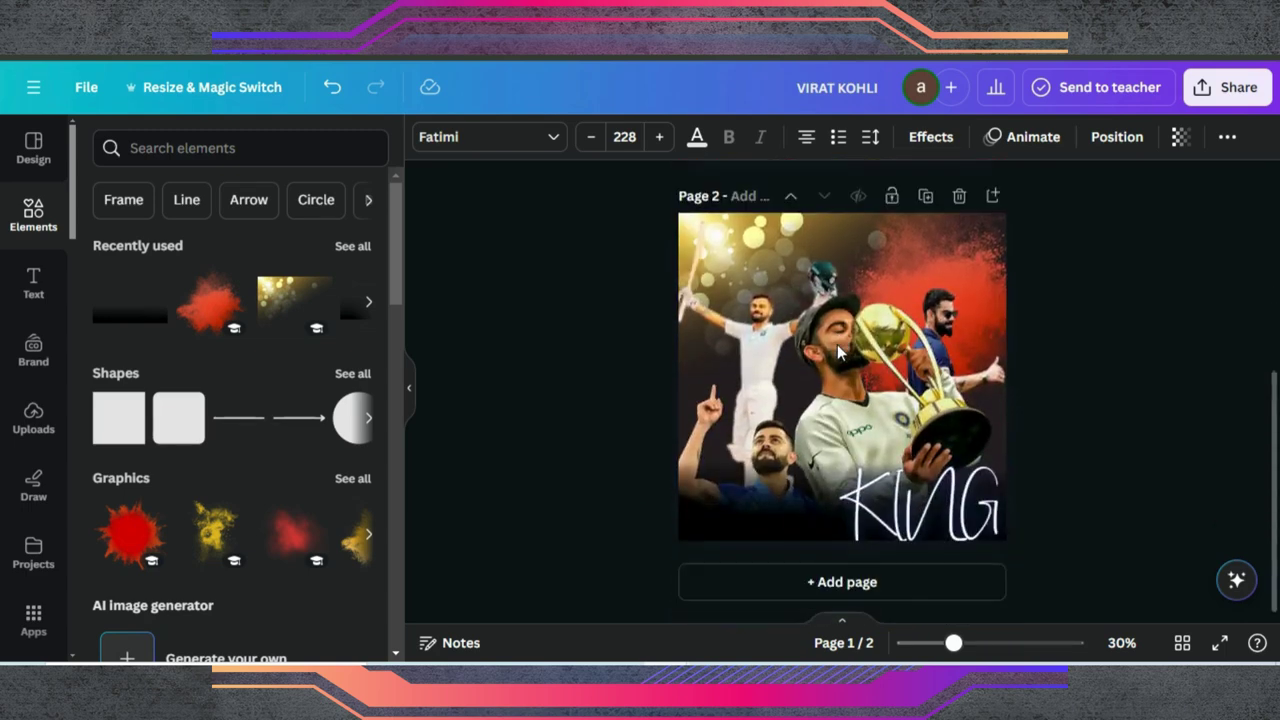
{"action": "left_click", "coordinate": [880, 244]}
{"action": "key", "text": "ctrl+v"}
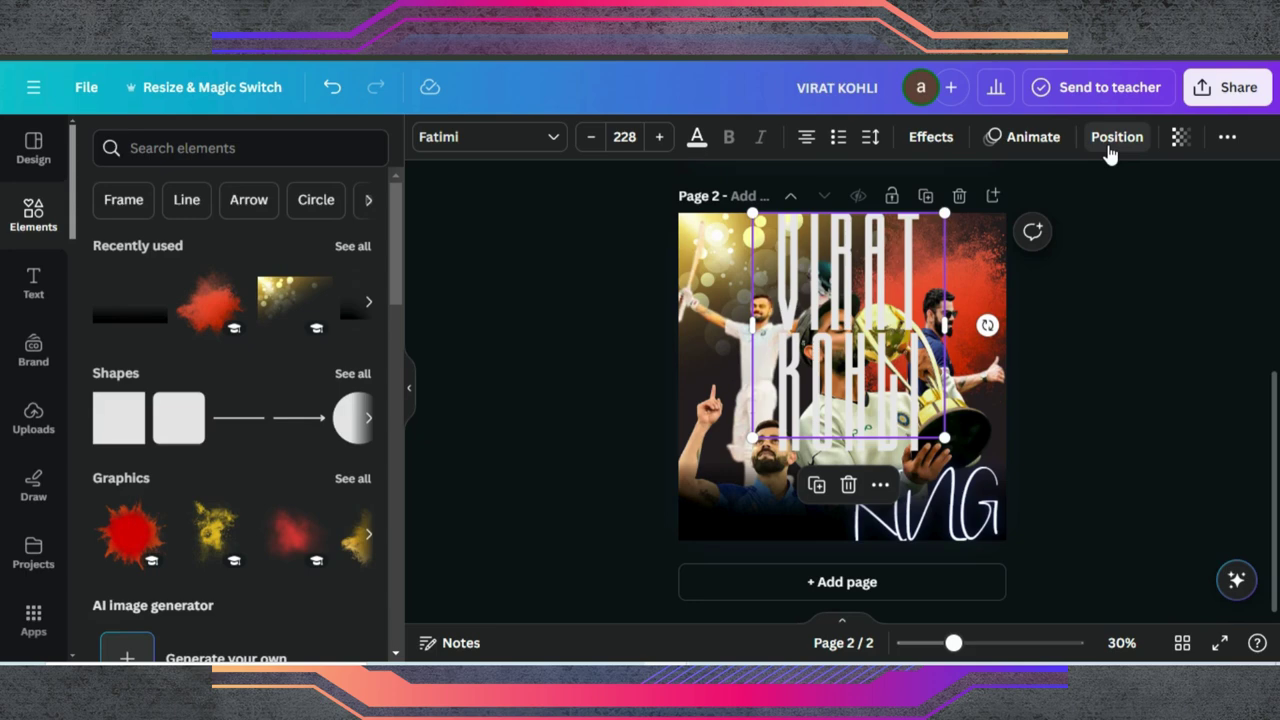
Step: Move page 2's VIRAT KOHLI text layer down the layer order so it sits behind the player cut-outs
{"action": "left_click", "coordinate": [1110, 145]}
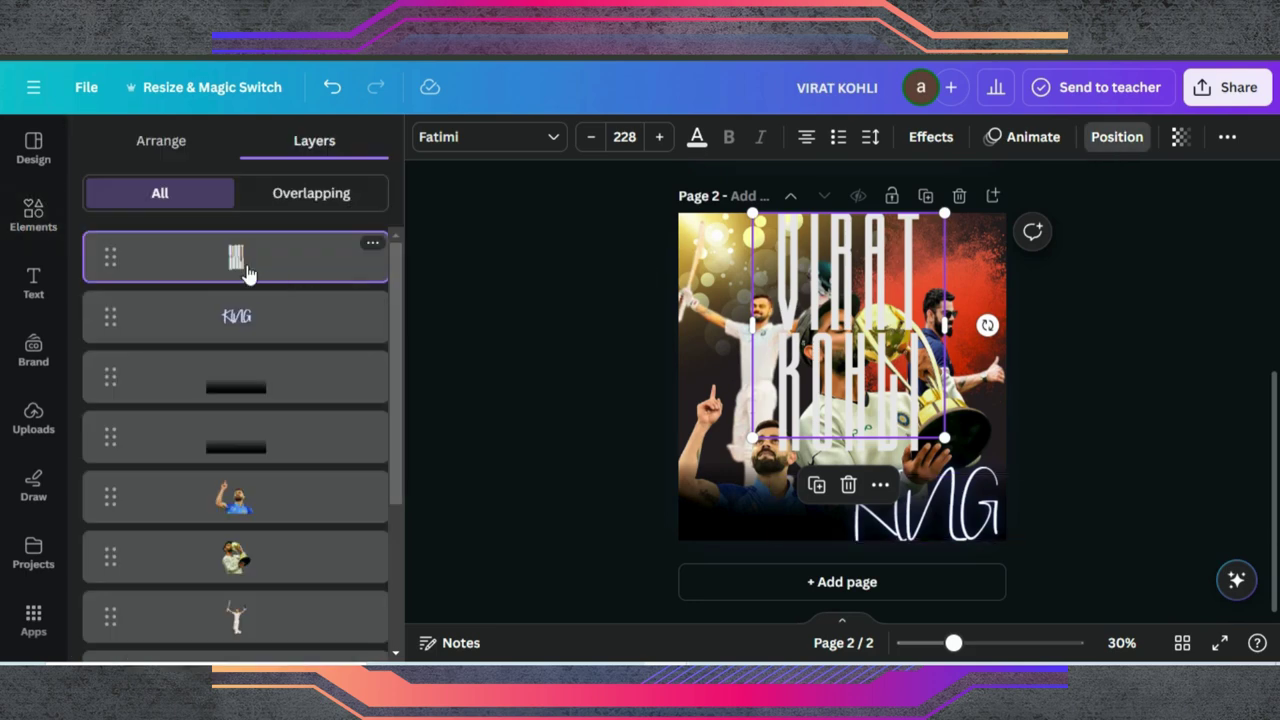
{"action": "left_click_drag", "start_coordinate": [248, 286], "coordinate": [252, 497]}
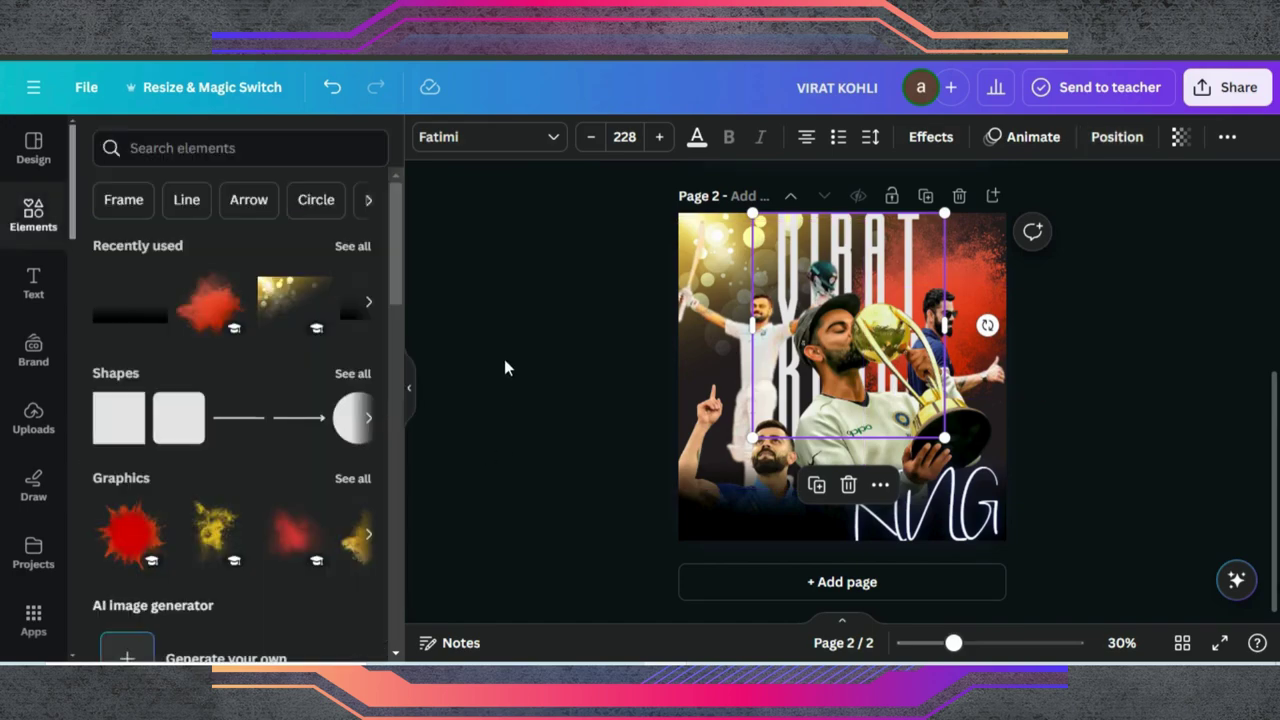
{"action": "left_click", "coordinate": [504, 359]}
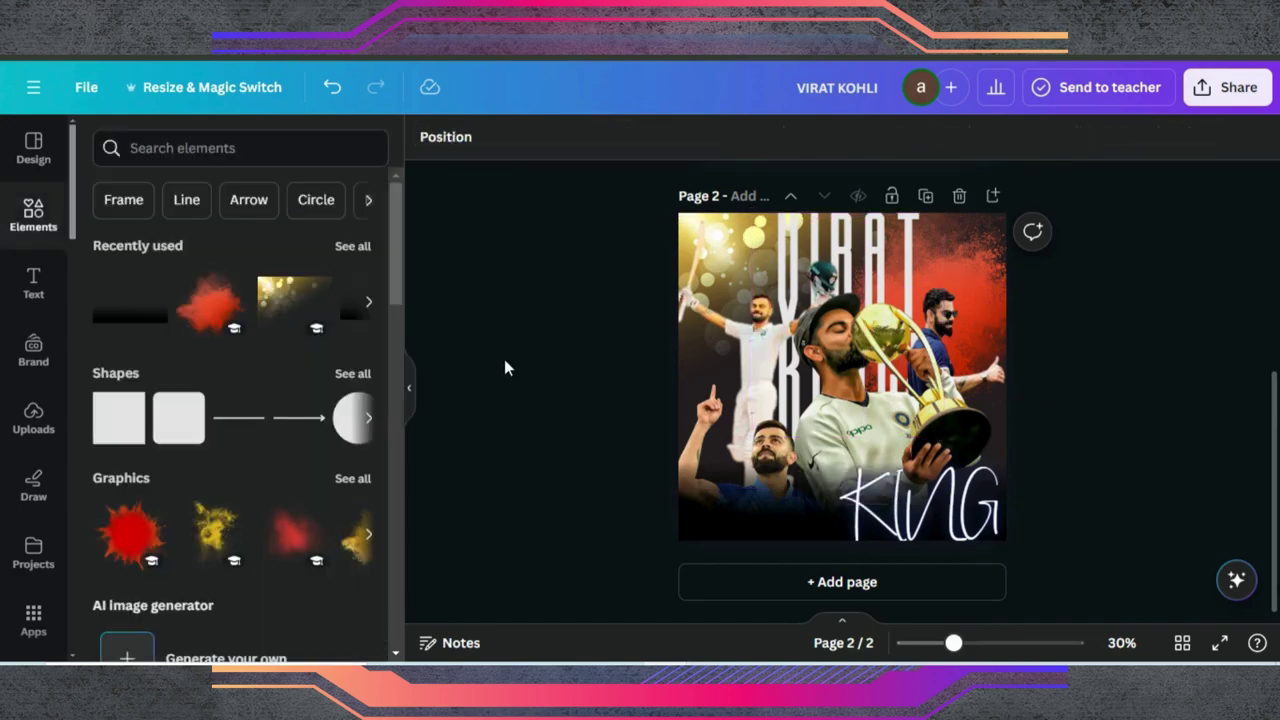